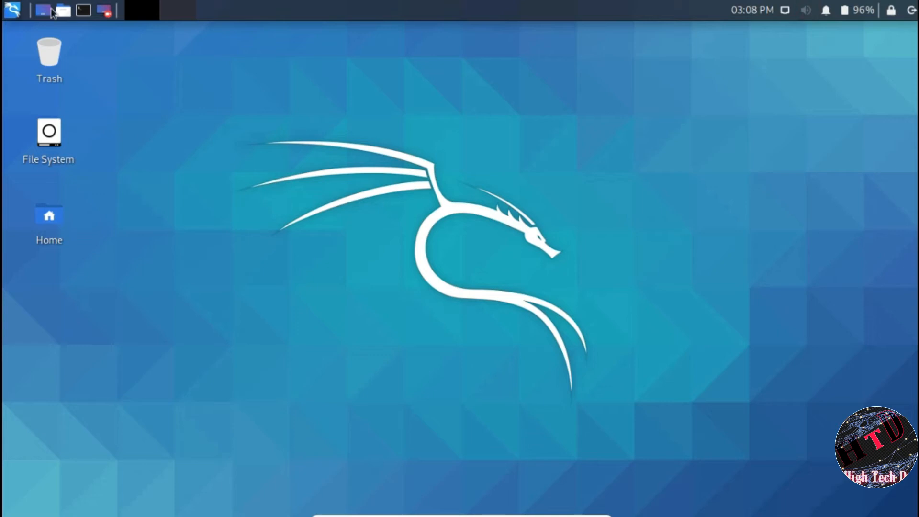
Step: Open a terminal from the Kali panel, move it to the screen centre, and close it
left_click(84, 11)
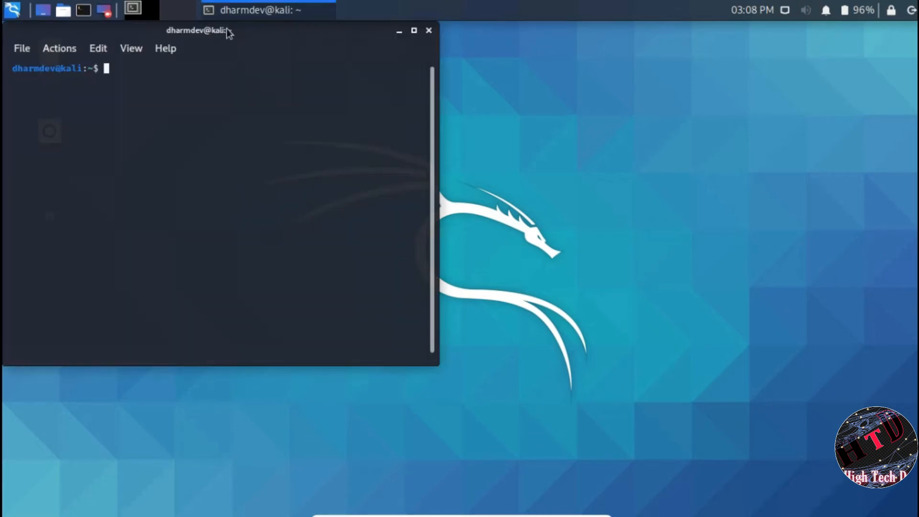
left_click_drag(228, 32, 408, 73)
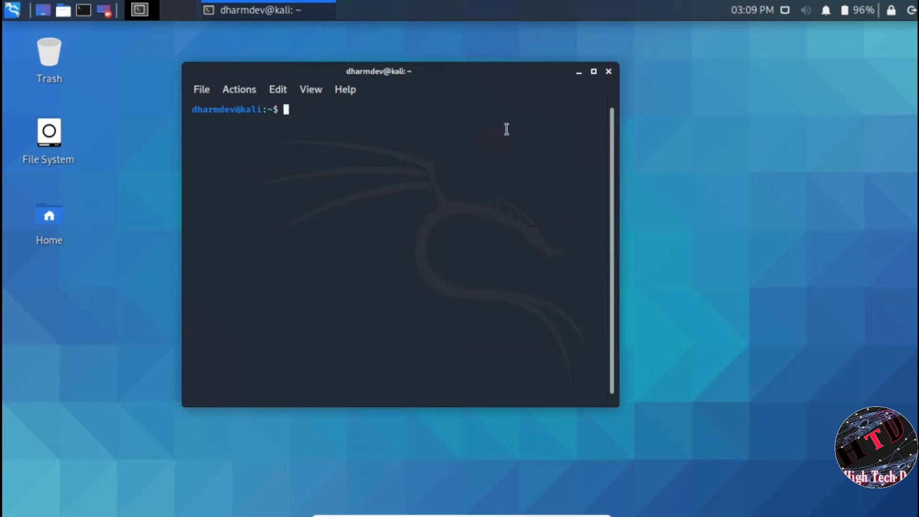
left_click(609, 71)
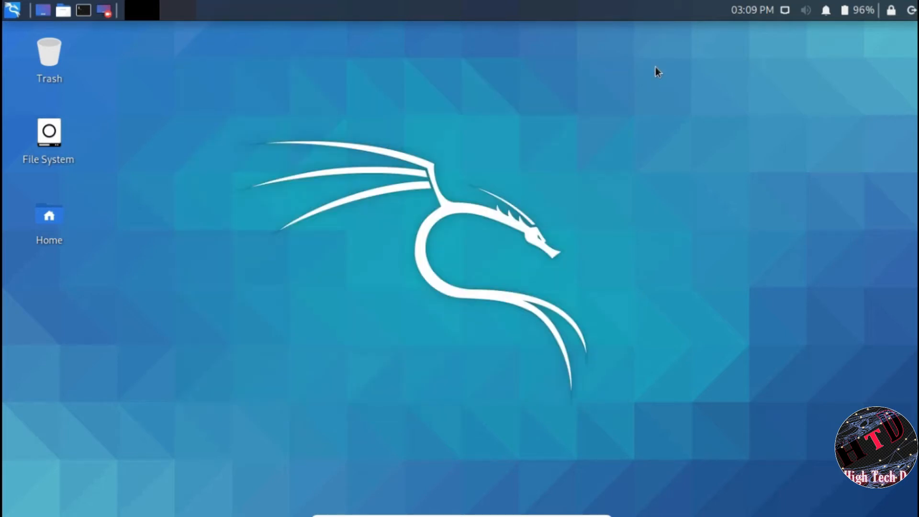
Step: Shut down the Kali system from the power menu's Log out dialog
right_click(312, 125)
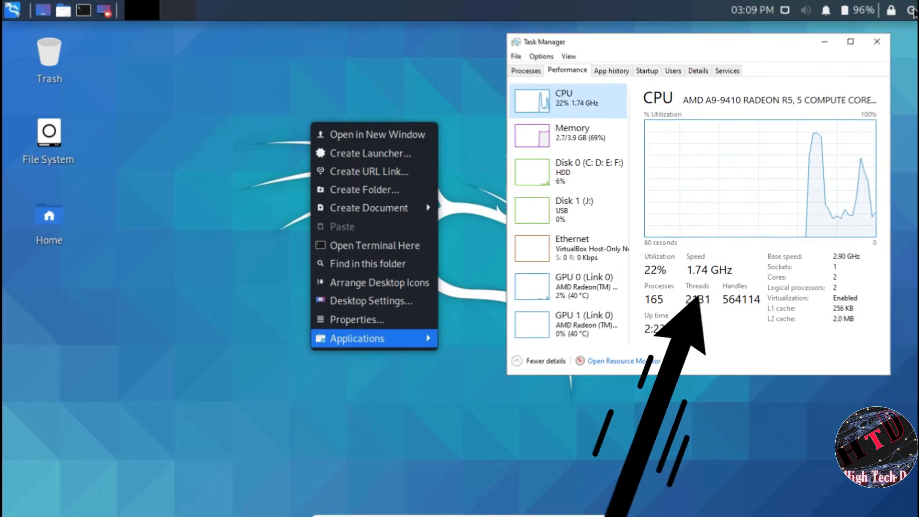
key("Escape")
left_click(910, 11)
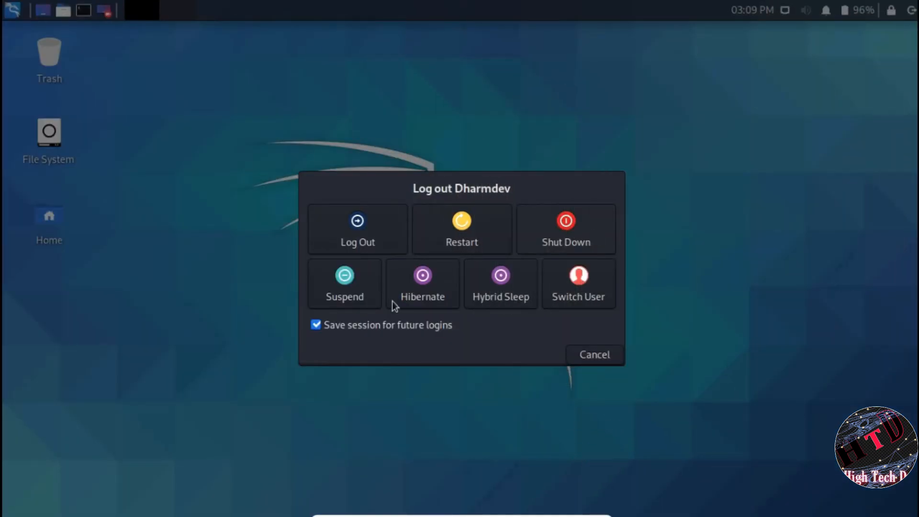
left_click(572, 226)
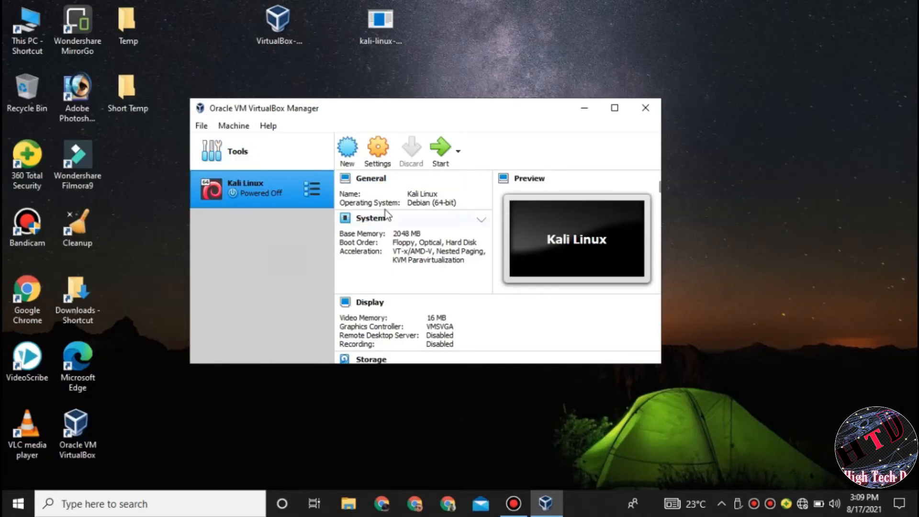
Step: Close VirtualBox Manager and refresh the Windows desktop
left_click(651, 114)
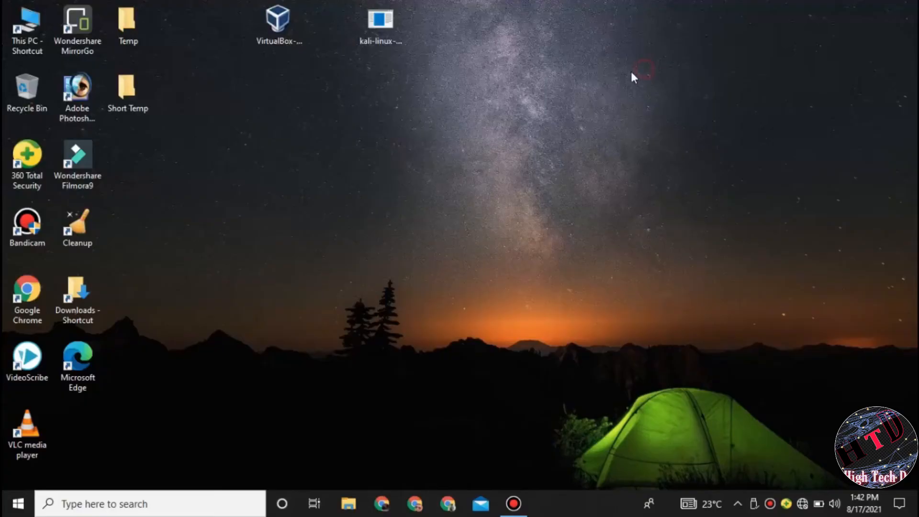
right_click(382, 111)
left_click(414, 144)
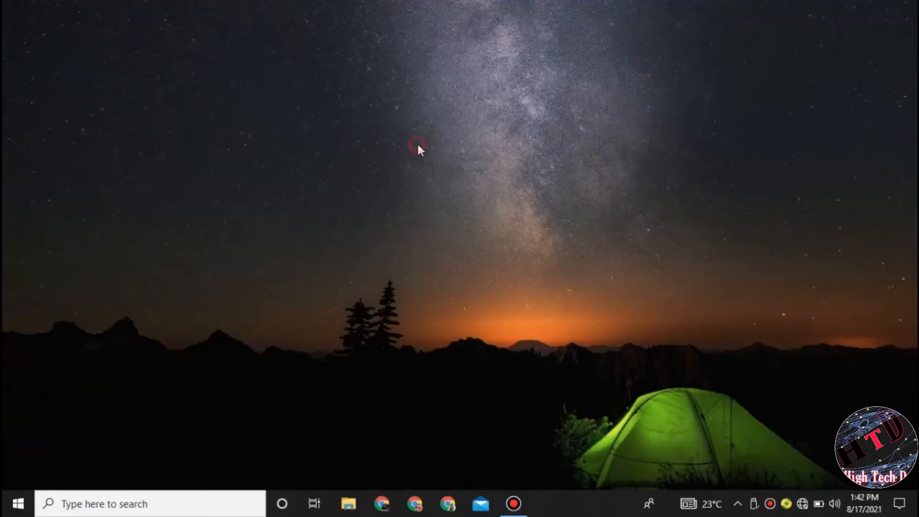
Step: Refresh the desktop again and select the VirtualBox-6.1.12 installer icon
left_click(272, 24)
left_click(372, 38)
right_click(316, 105)
left_click(386, 149)
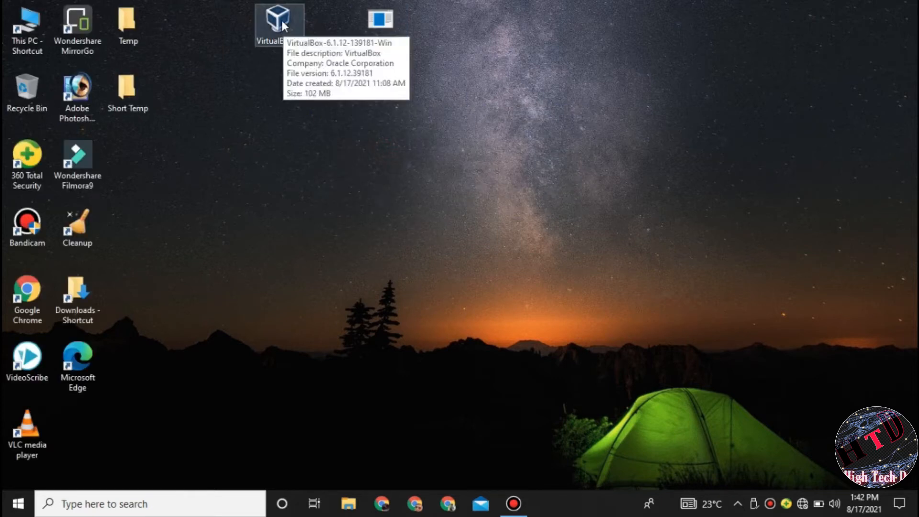
left_click(275, 17)
Step: Run the VirtualBox 6.1.12 installer with default features and shortcuts, accepting the network interfaces warning
double_click(275, 17)
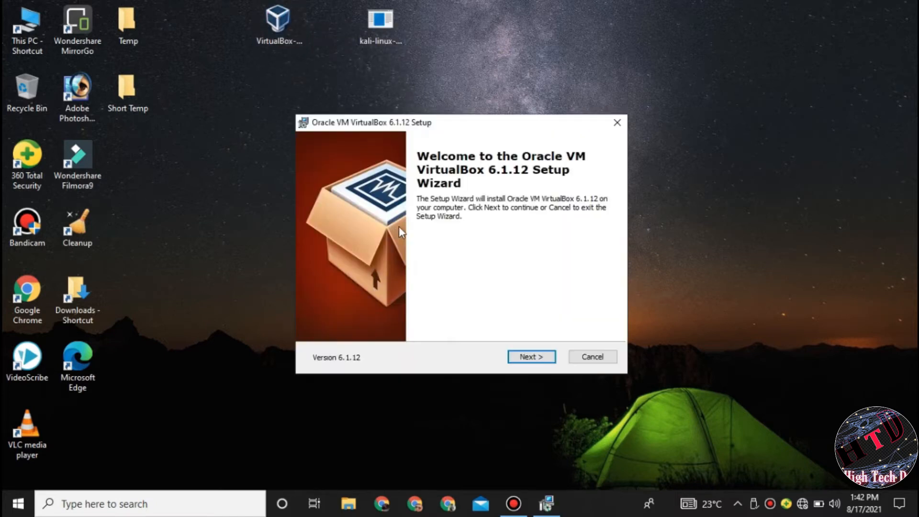
left_click(518, 357)
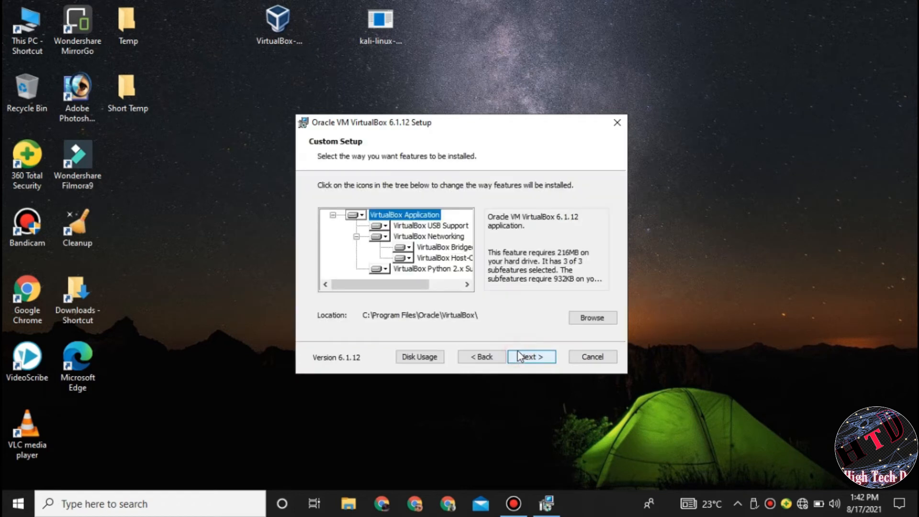
left_click(522, 357)
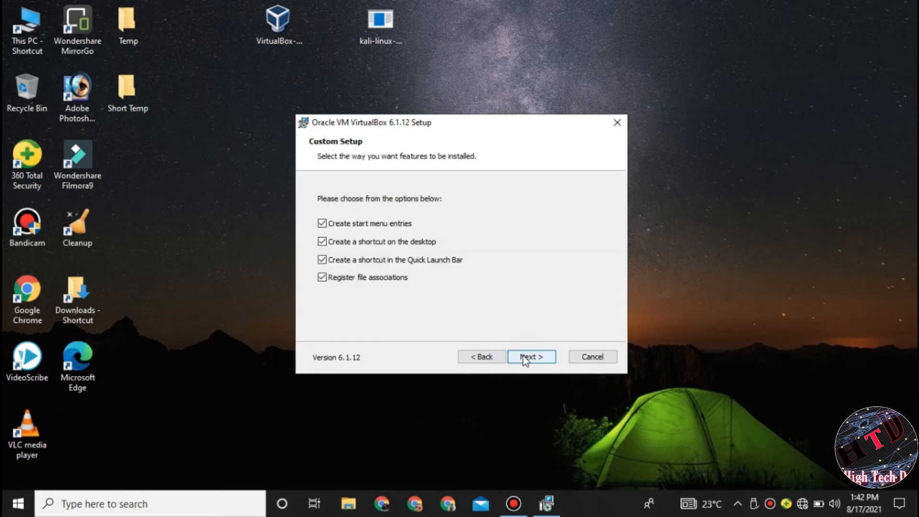
left_click(525, 358)
left_click(525, 358)
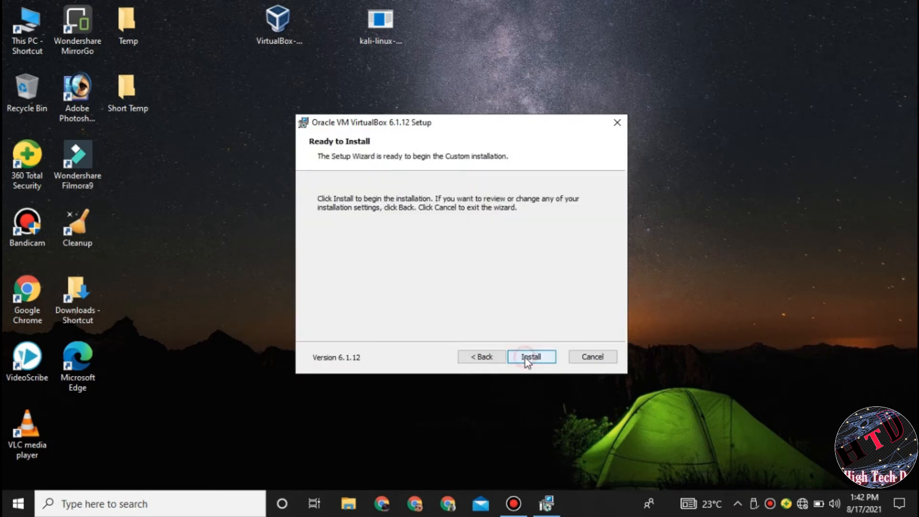
left_click(526, 357)
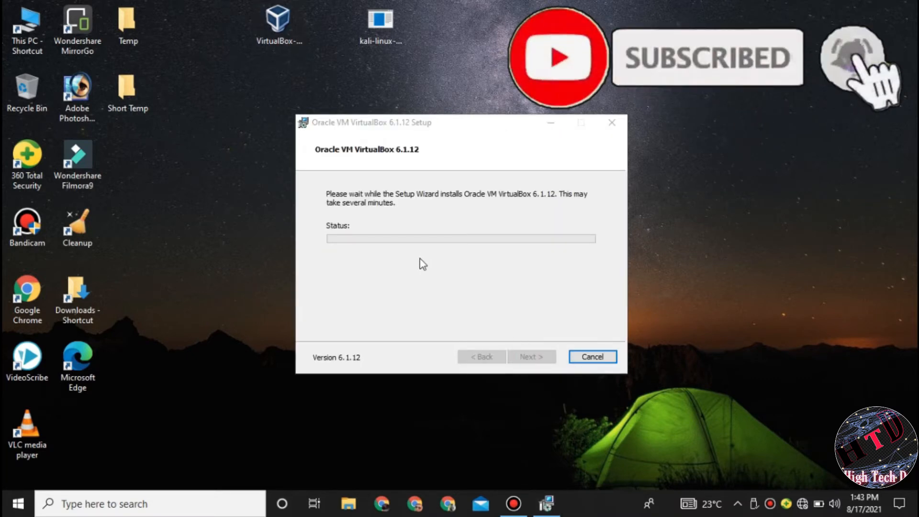
Step: Refresh the desktop twice while the installation completes
right_click(444, 62)
left_click(478, 101)
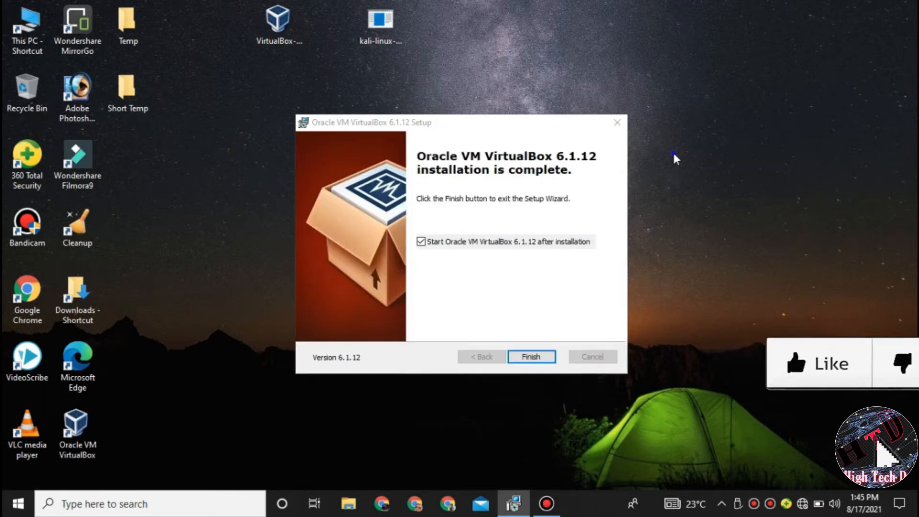
right_click(675, 155)
left_click(706, 193)
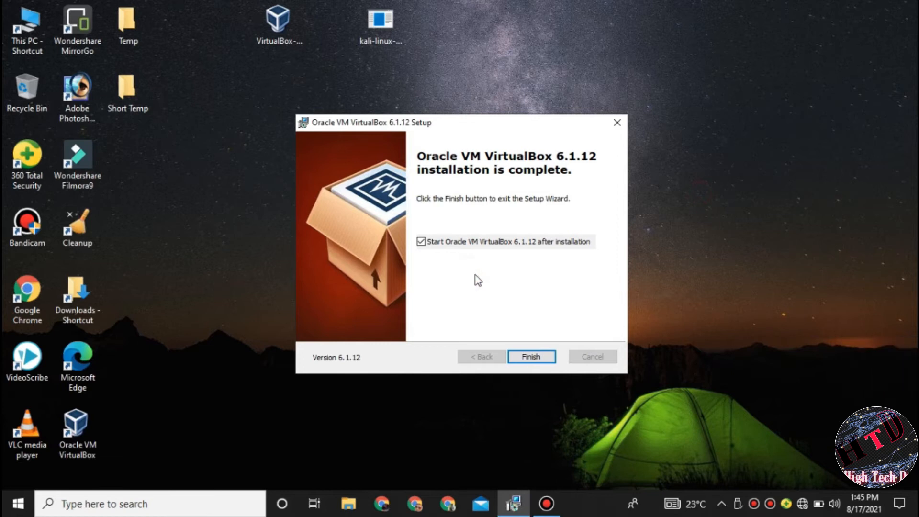
Step: Finish the setup wizard to launch VirtualBox, refresh the desktop, and focus the Manager window
left_click(549, 361)
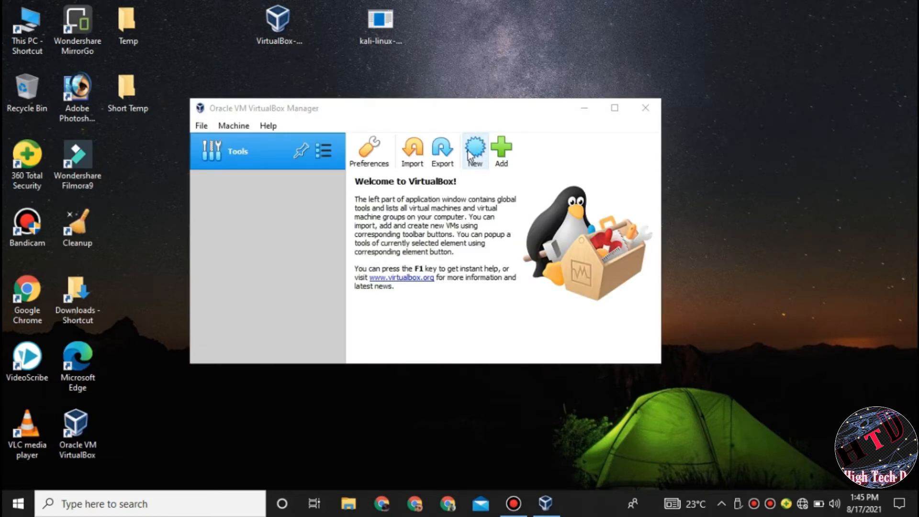
right_click(489, 73)
left_click(526, 112)
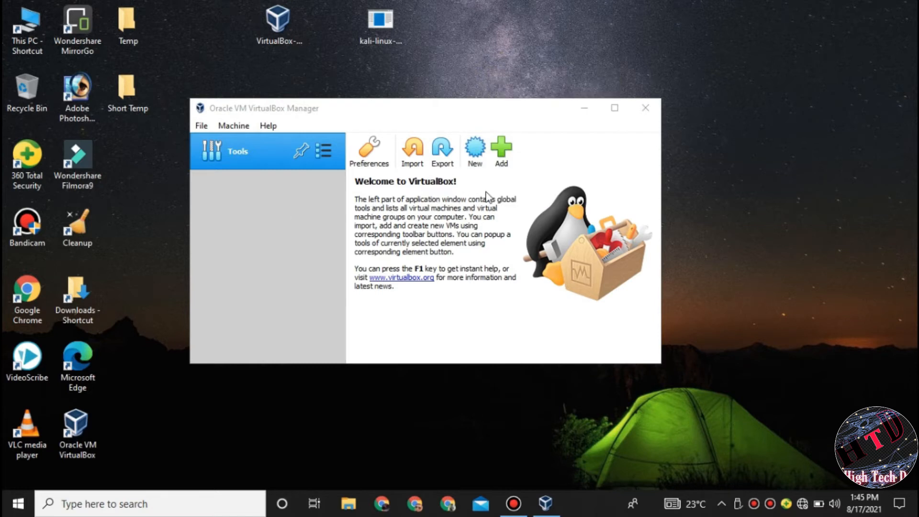
left_click(476, 148)
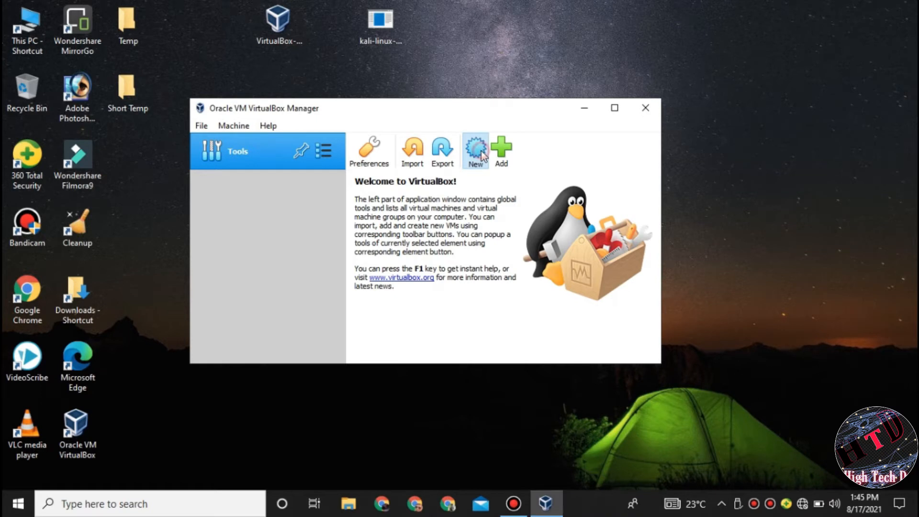
Step: Create a new machine named Kali Linux with version Debian (64-bit) and advance to memory size
left_click(481, 151)
left_click(393, 235)
type("Kali")
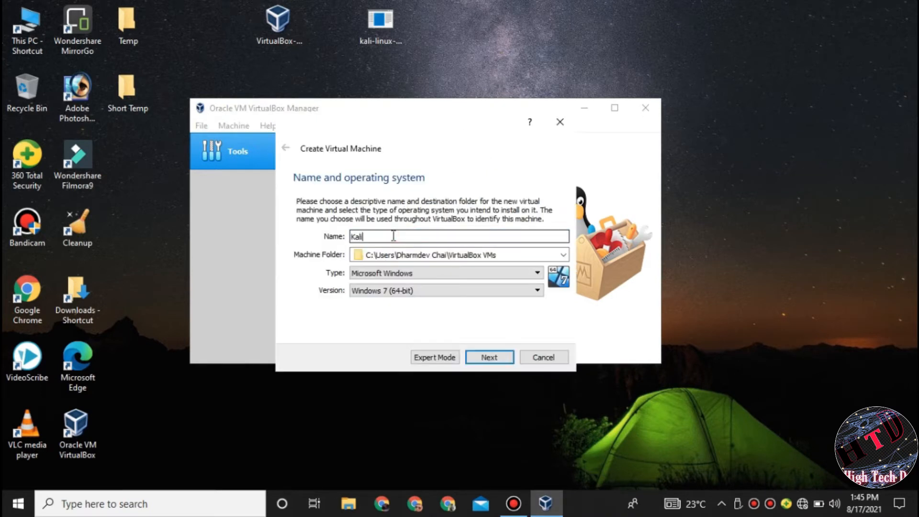
type(" Linux")
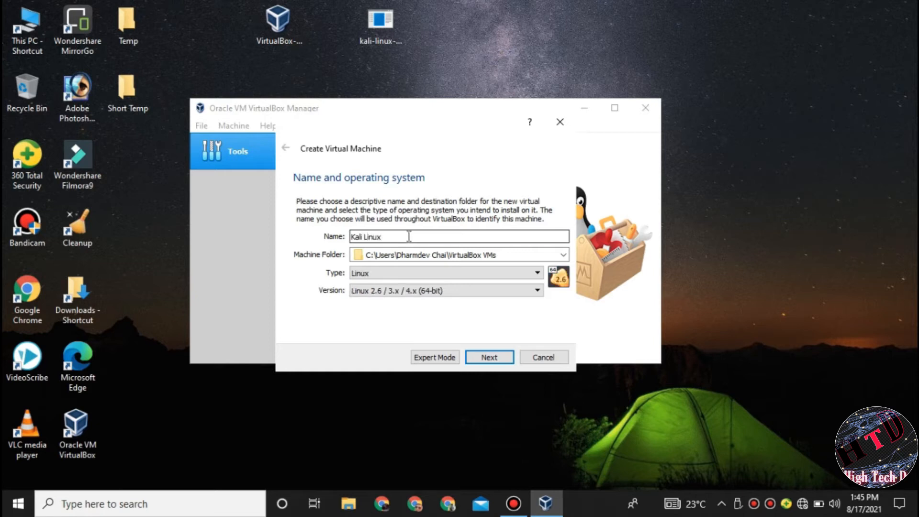
left_click(404, 291)
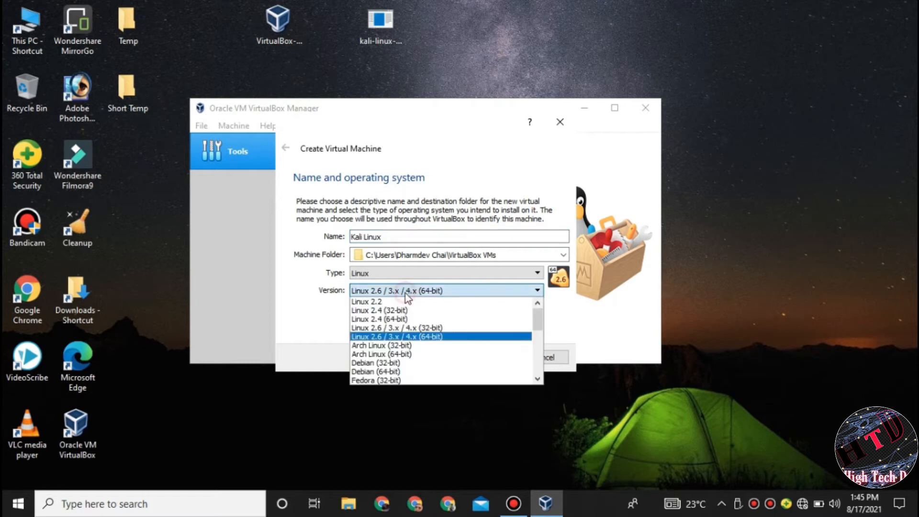
left_click(376, 372)
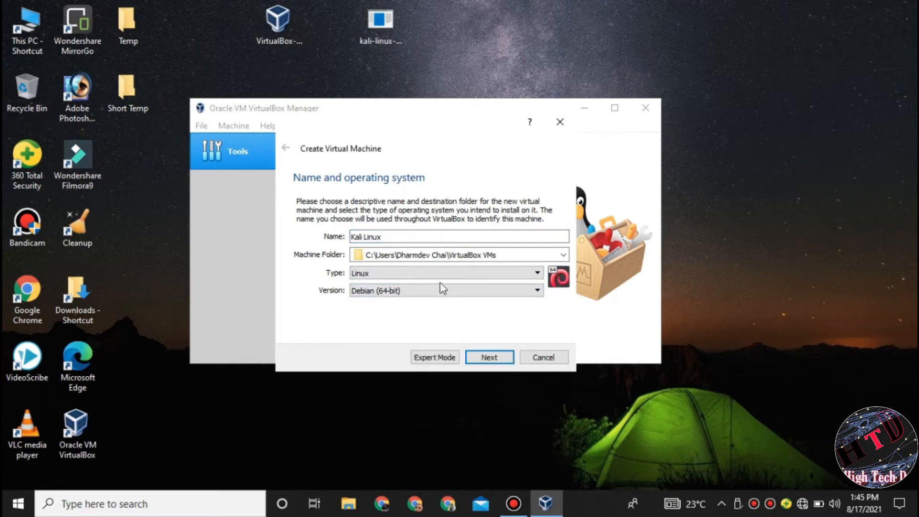
left_click(498, 360)
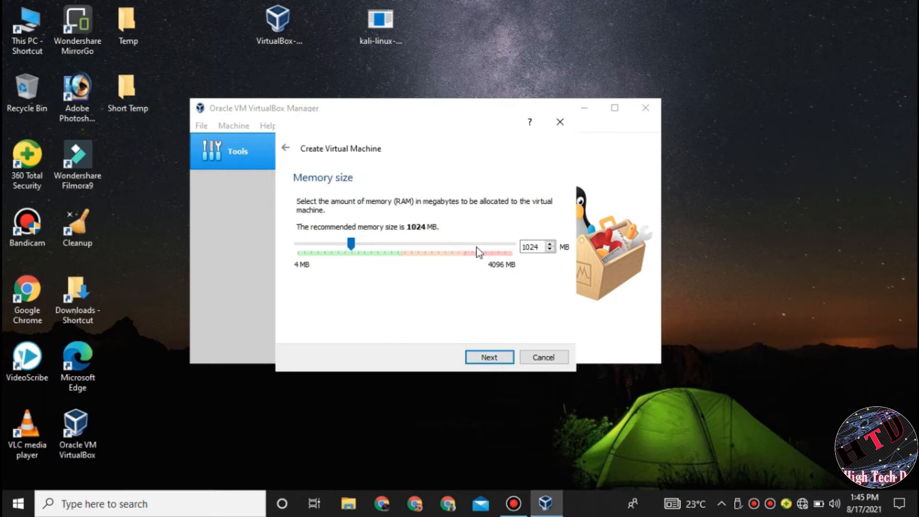
Step: Set the Kali Linux VM's memory to 2048 MB
left_click(541, 246)
key("BackSpace")
key("BackSpace")
key("BackSpace")
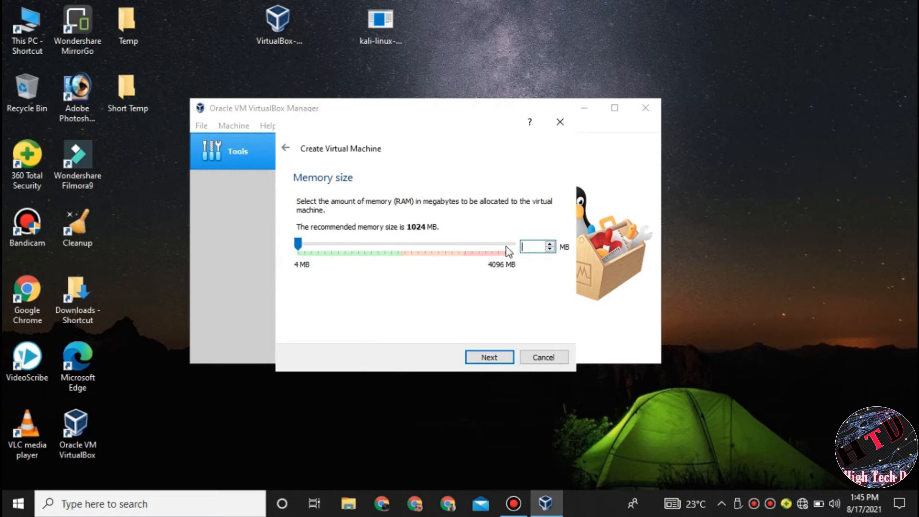
type("2048")
left_click(492, 355)
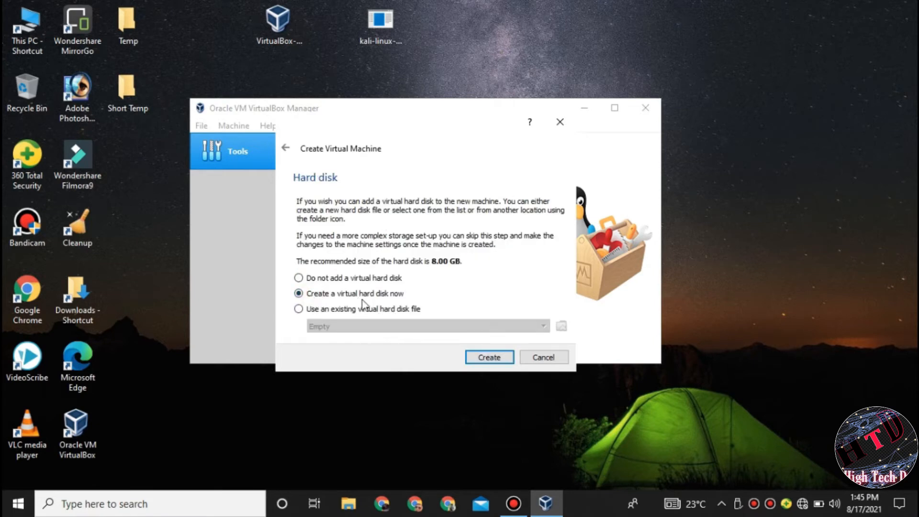
Step: Create a dynamically allocated 20 GB VDI virtual hard disk for the VM
left_click(489, 358)
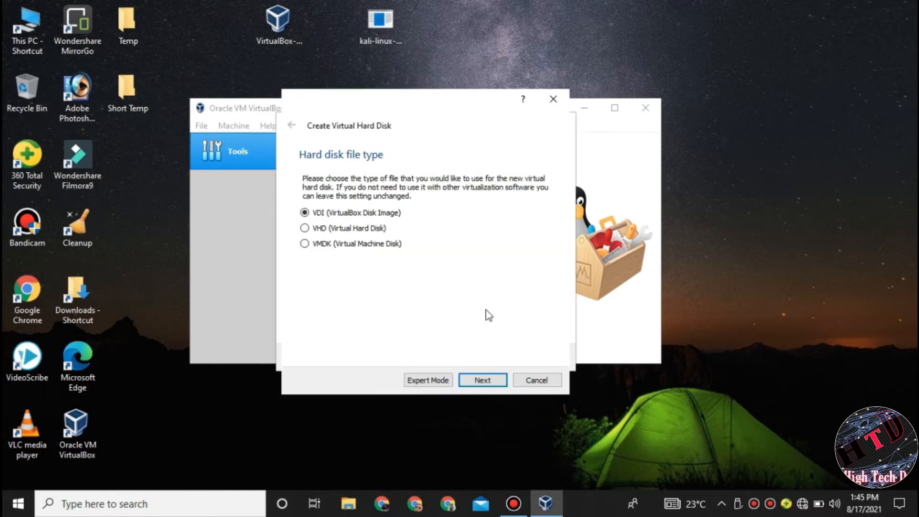
left_click(489, 379)
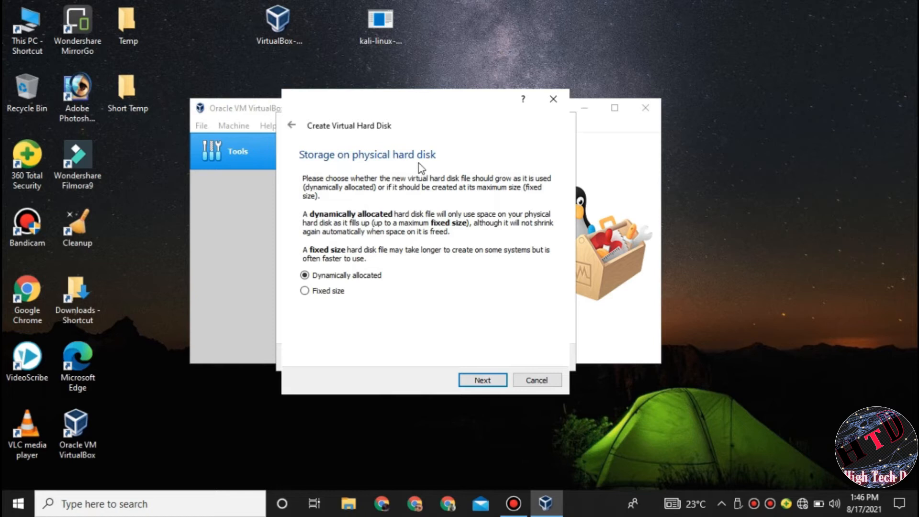
left_click(487, 377)
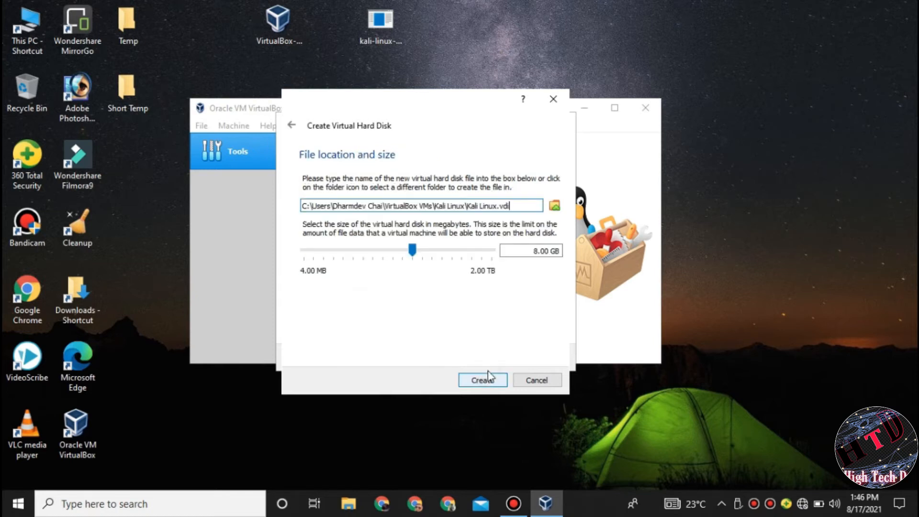
left_click(539, 250)
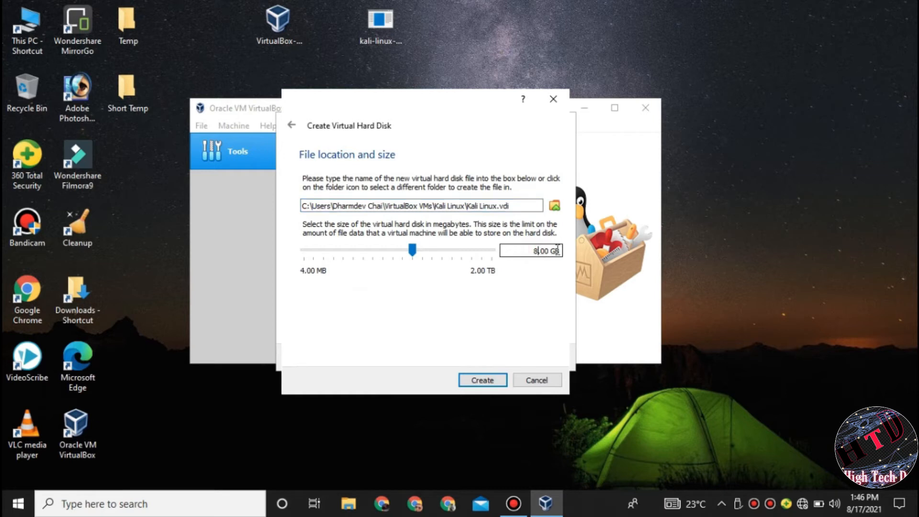
key("BackSpace")
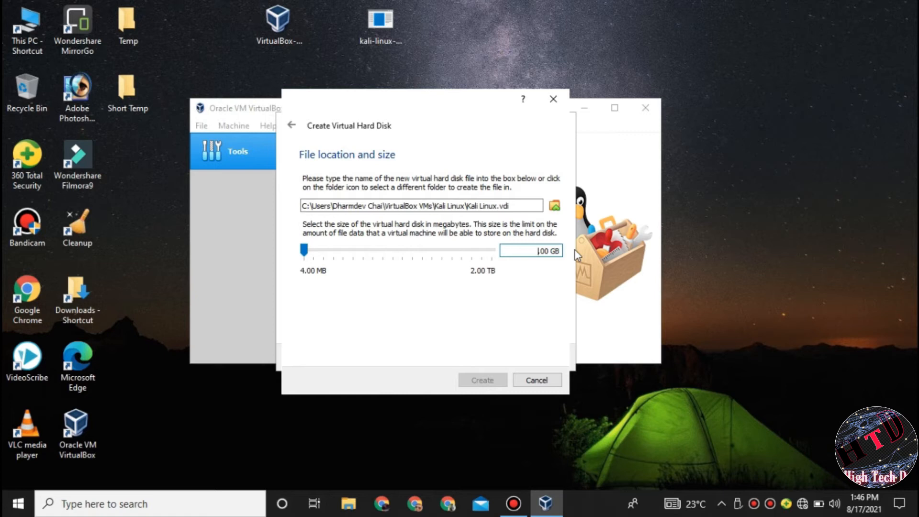
type("20")
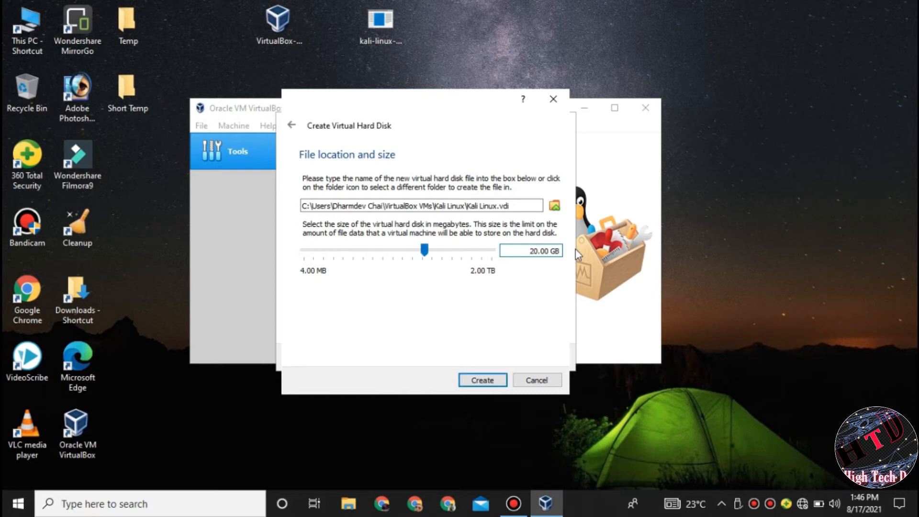
left_click(483, 381)
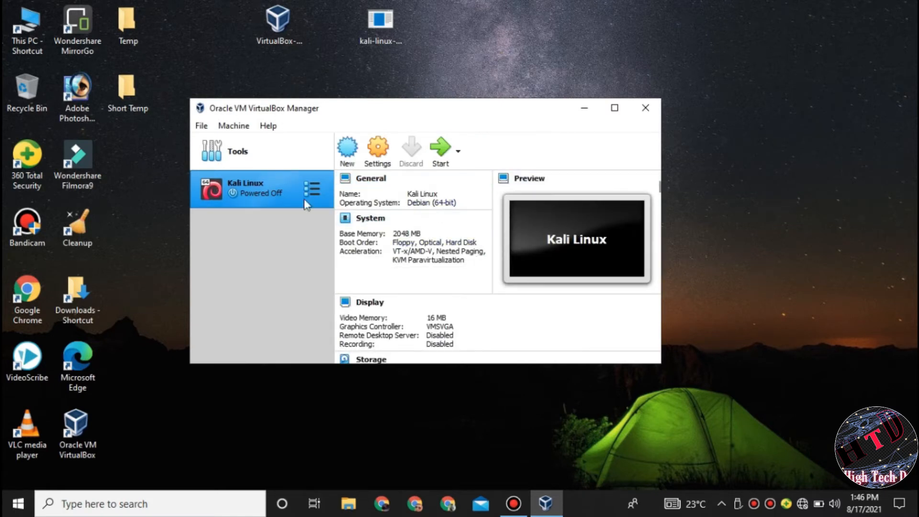
Step: Attach kali-linux-2020.3-installer-amd64.iso to the VM's empty IDE optical drive in Storage settings and save
left_click(379, 149)
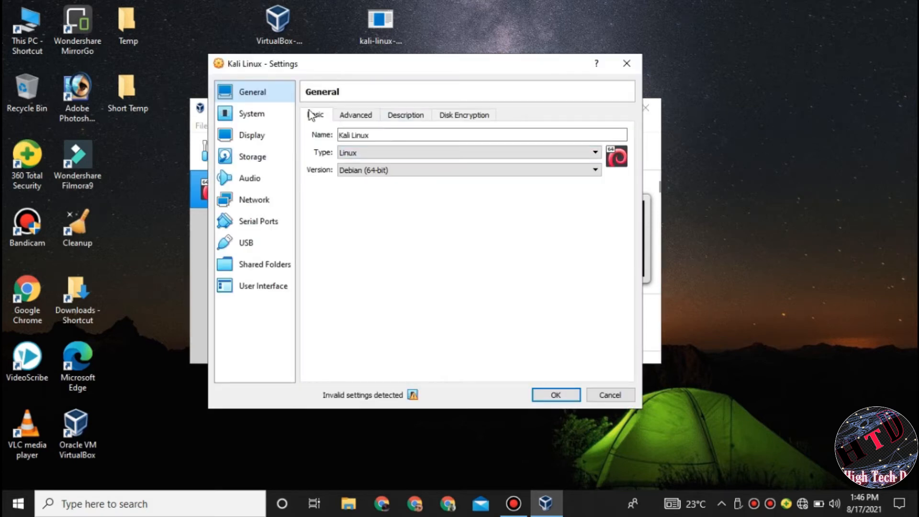
left_click(247, 161)
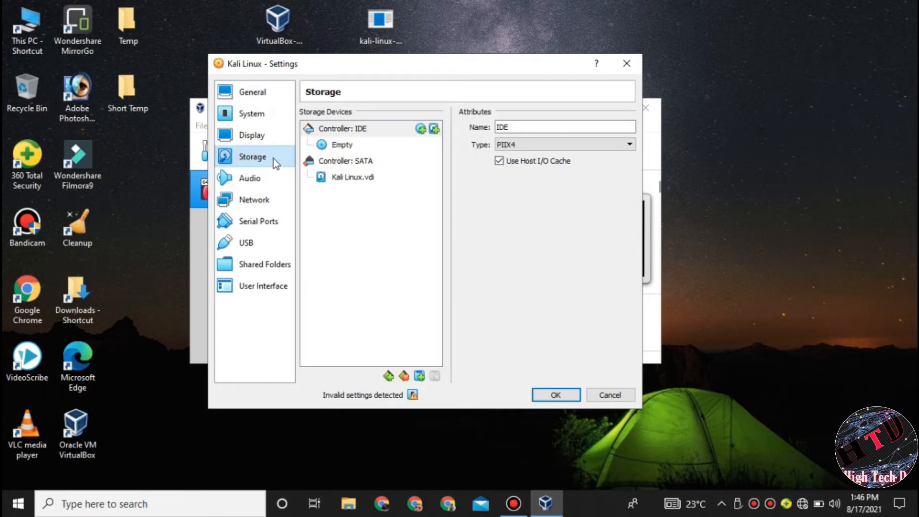
left_click(344, 145)
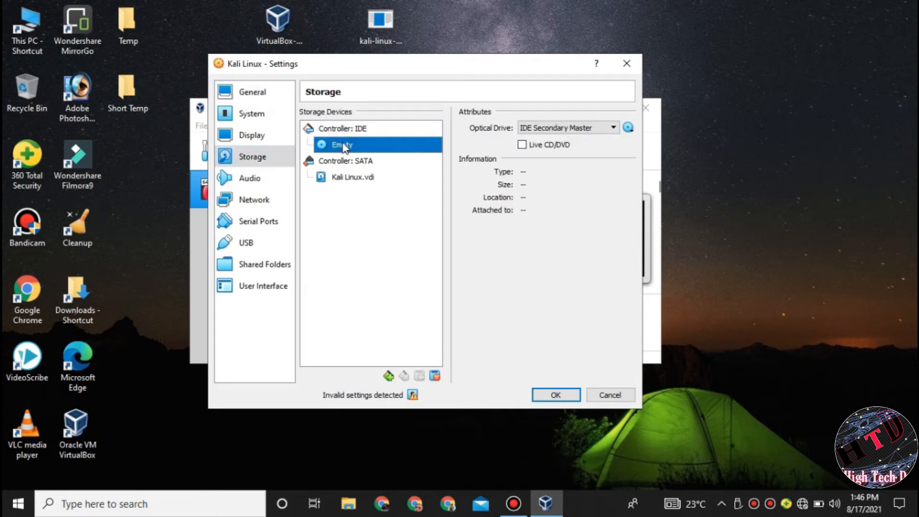
left_click(628, 127)
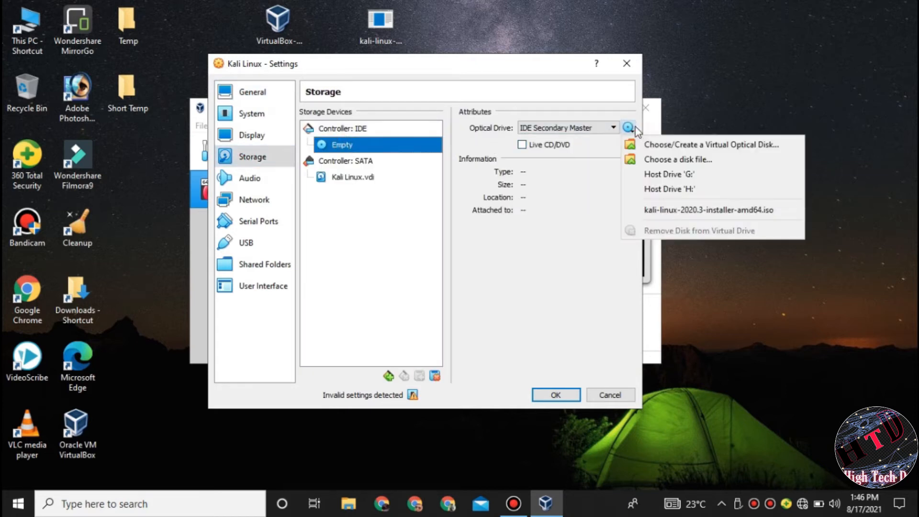
left_click(653, 160)
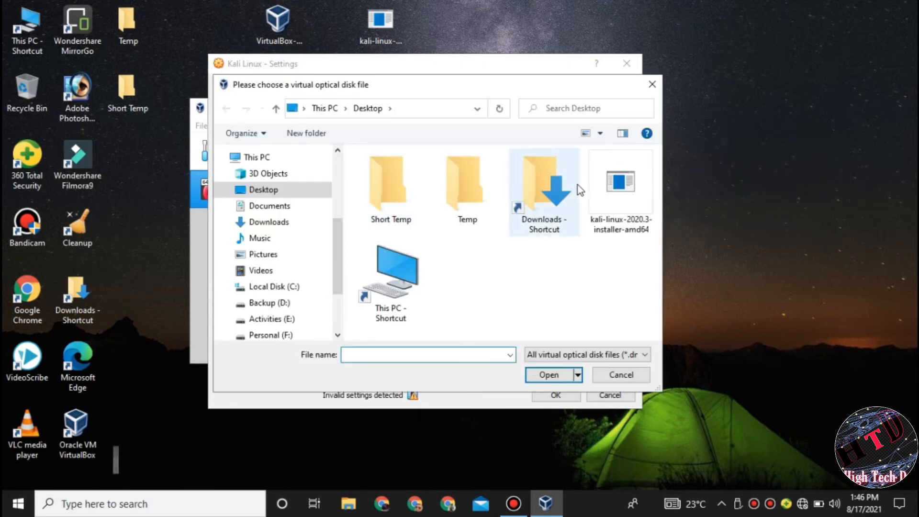
left_click(628, 186)
left_click(549, 375)
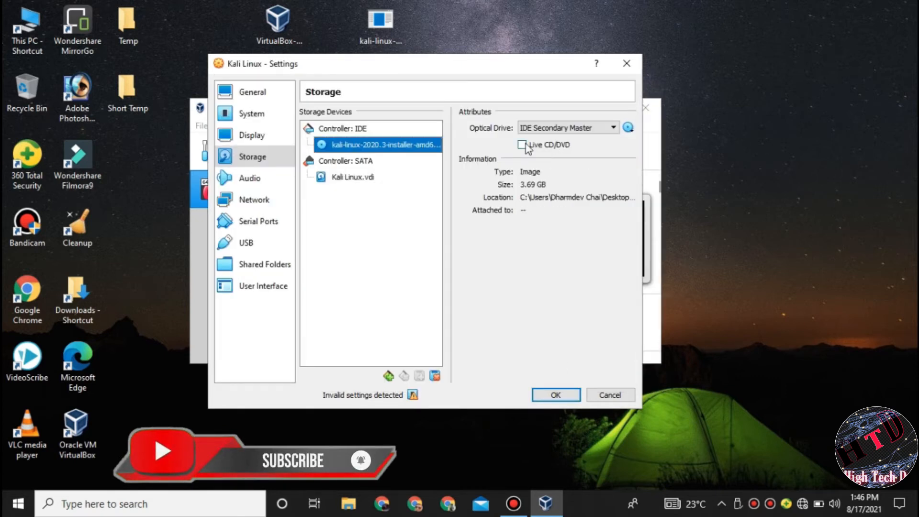
left_click(628, 128)
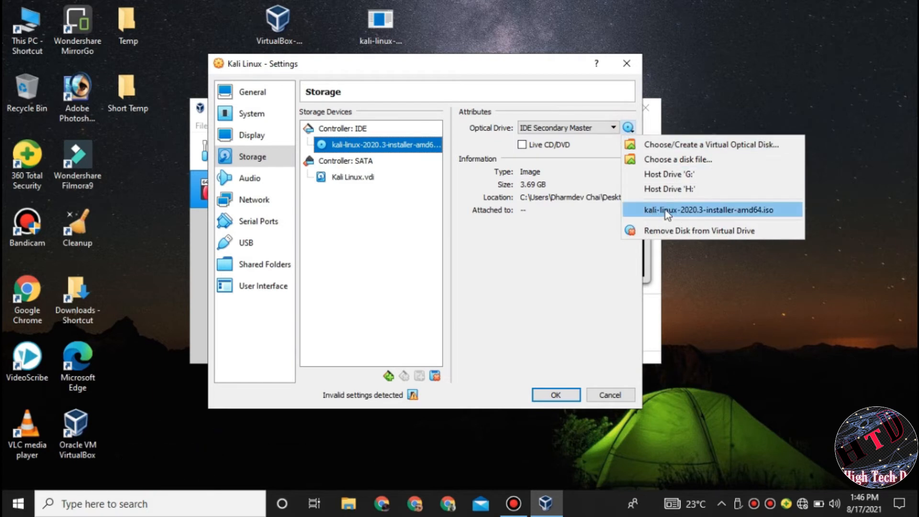
left_click(758, 211)
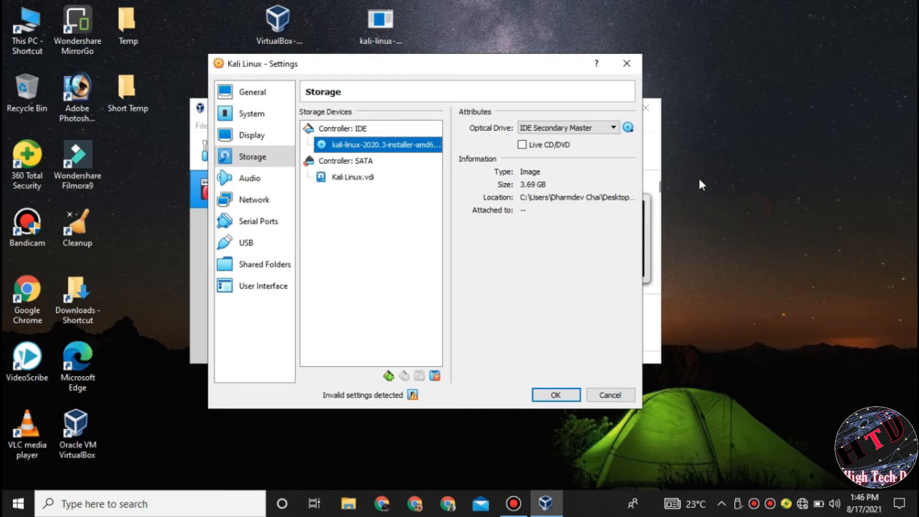
left_click(555, 395)
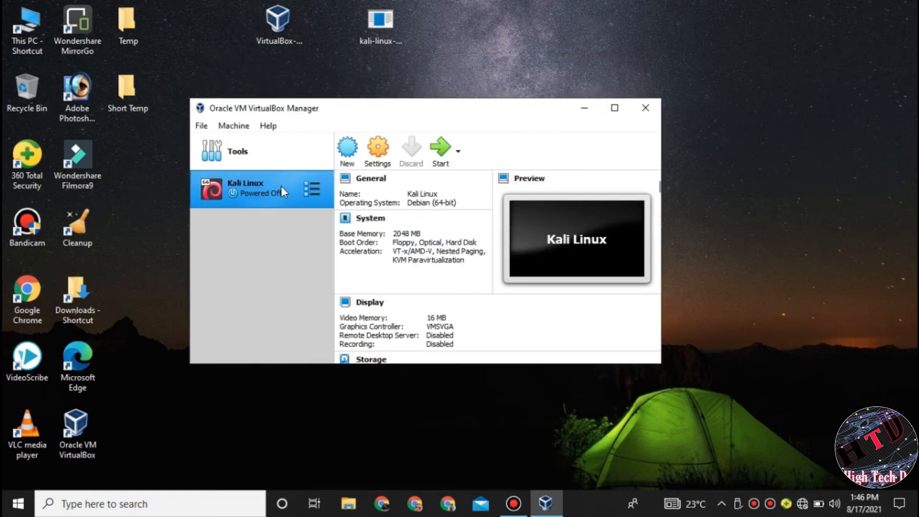
Step: Start the Kali Linux VM maximized, launch Graphical install, and dismiss the mouse integration notice
left_click(441, 148)
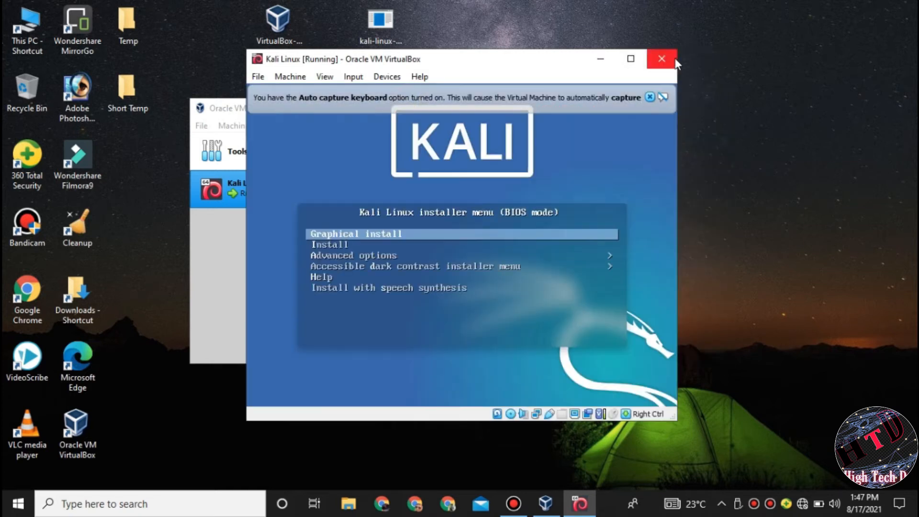
left_click(631, 59)
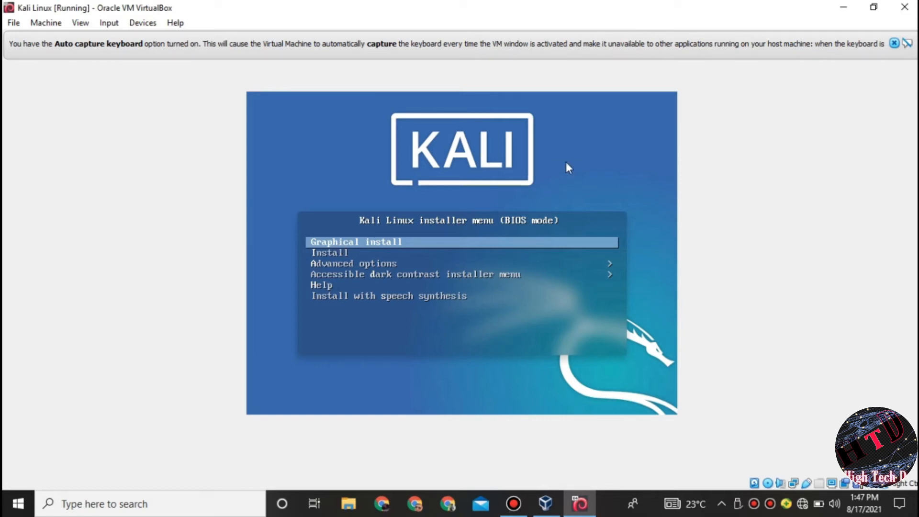
key("Return")
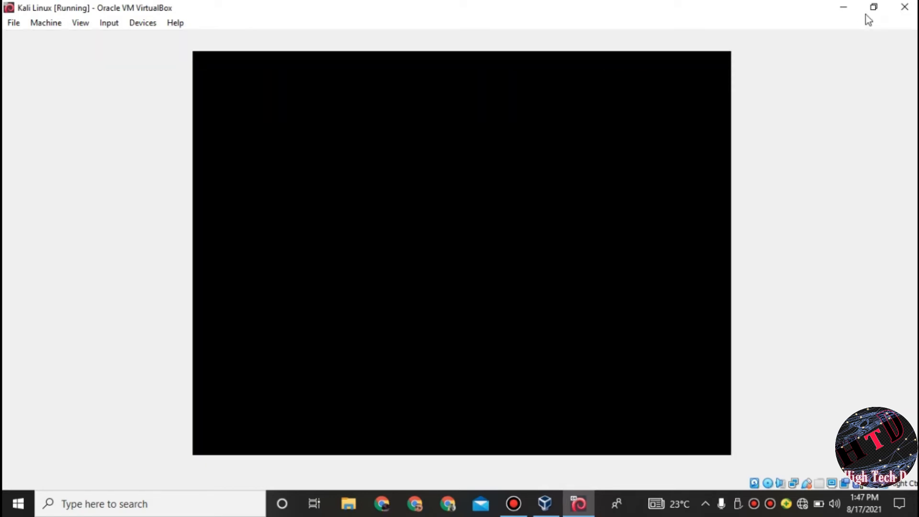
left_click(868, 8)
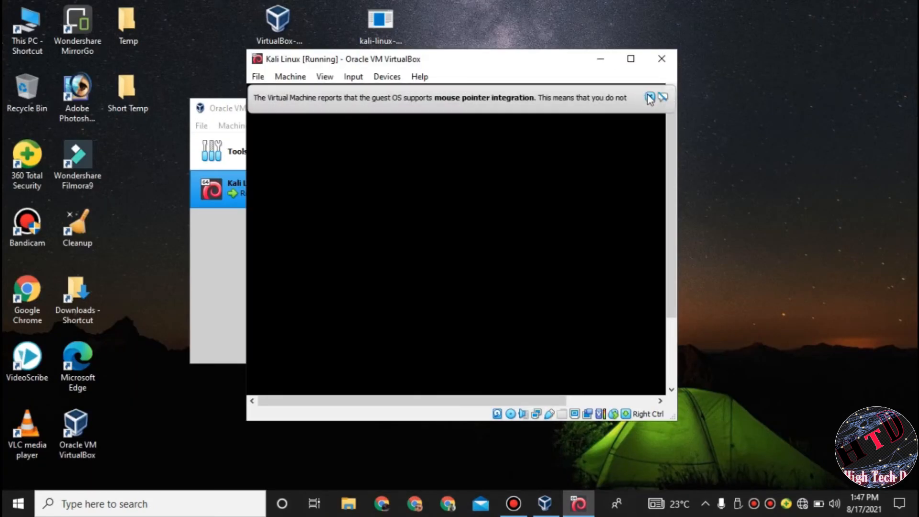
left_click(649, 97)
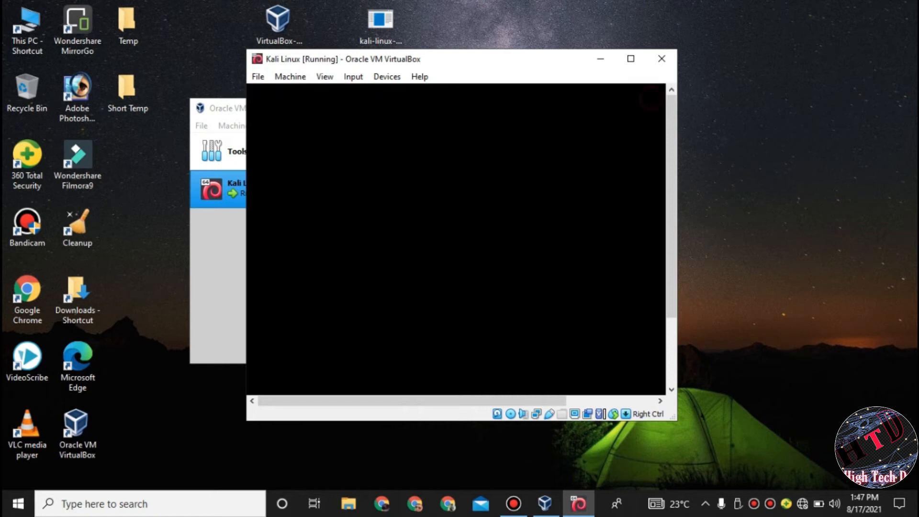
left_click(631, 58)
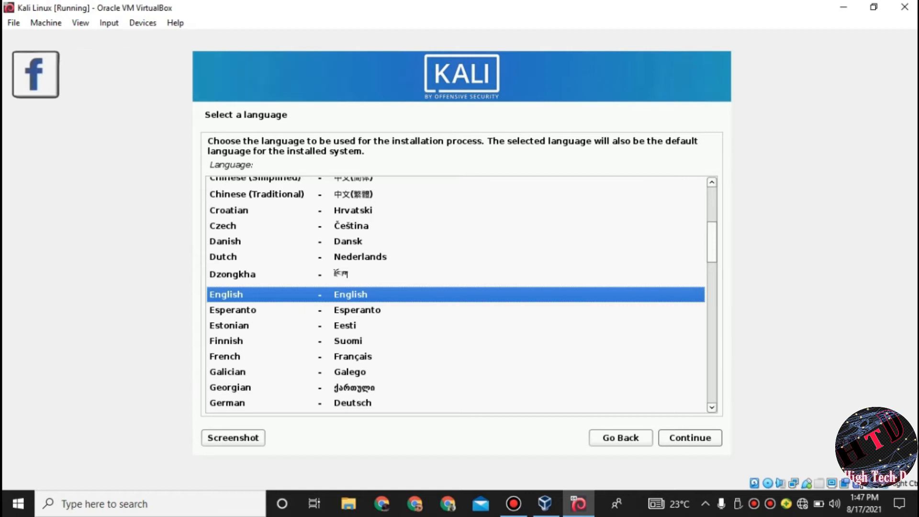
Step: Choose English, location other > Asia > Nepal, and the en_US.UTF-8 locale in the Kali installer
left_click(689, 439)
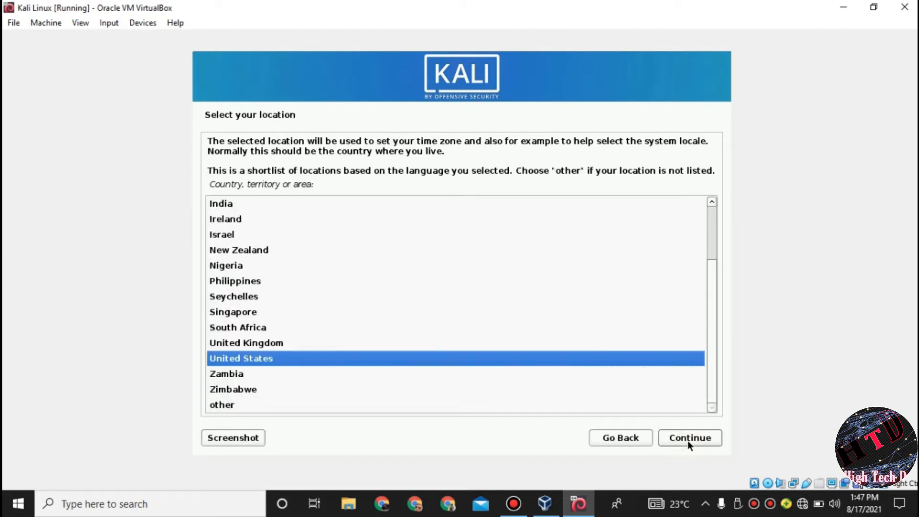
left_click(233, 406)
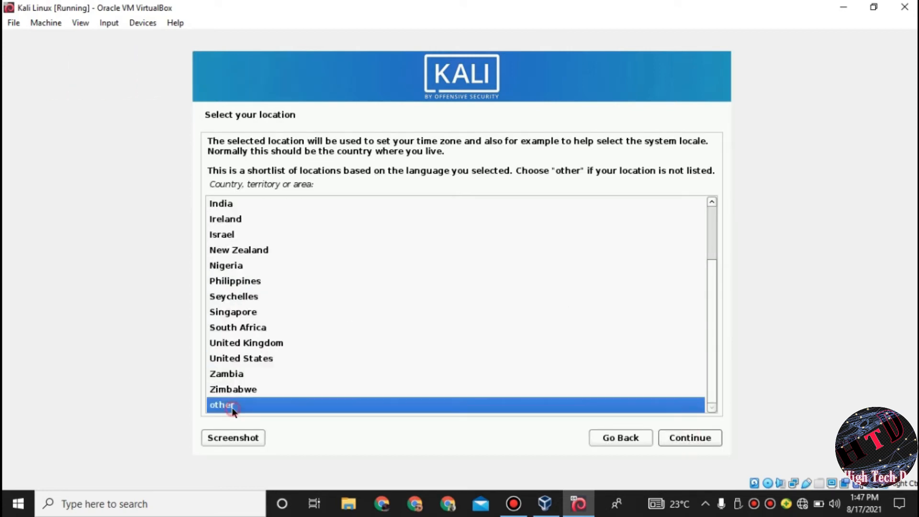
left_click(684, 438)
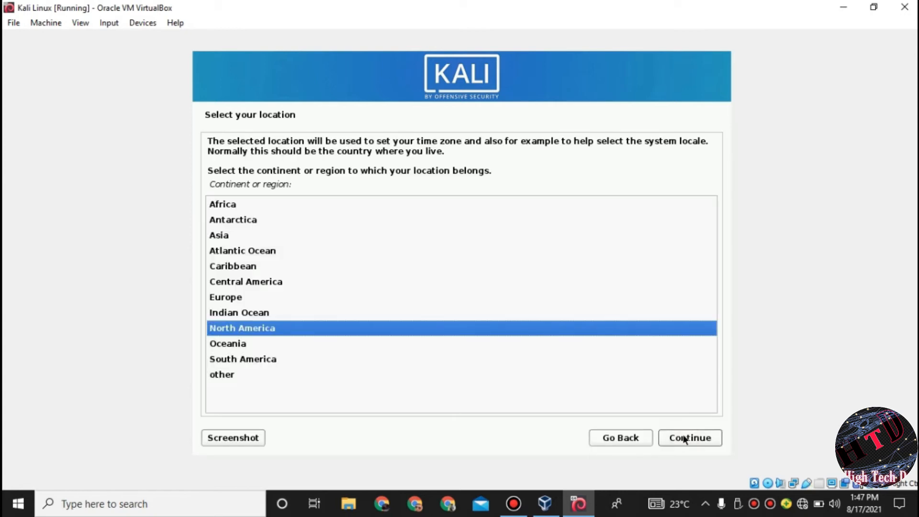
left_click(226, 237)
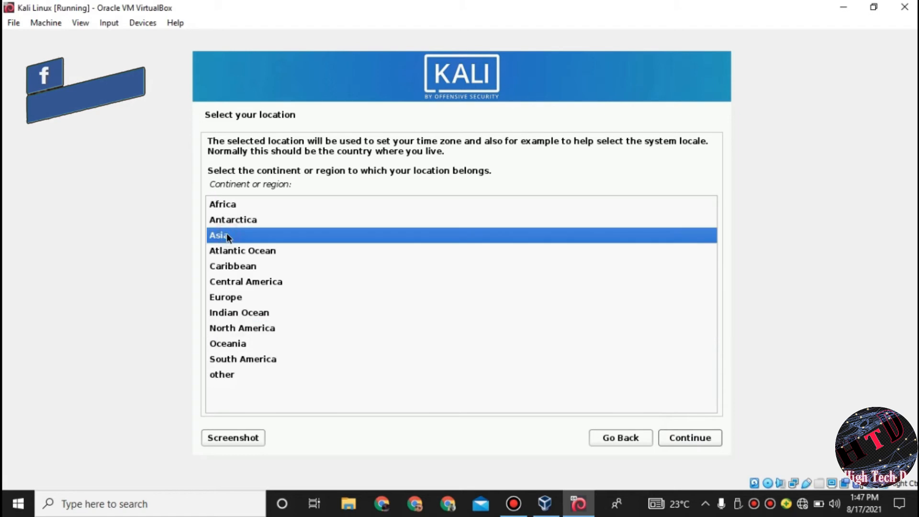
left_click(695, 439)
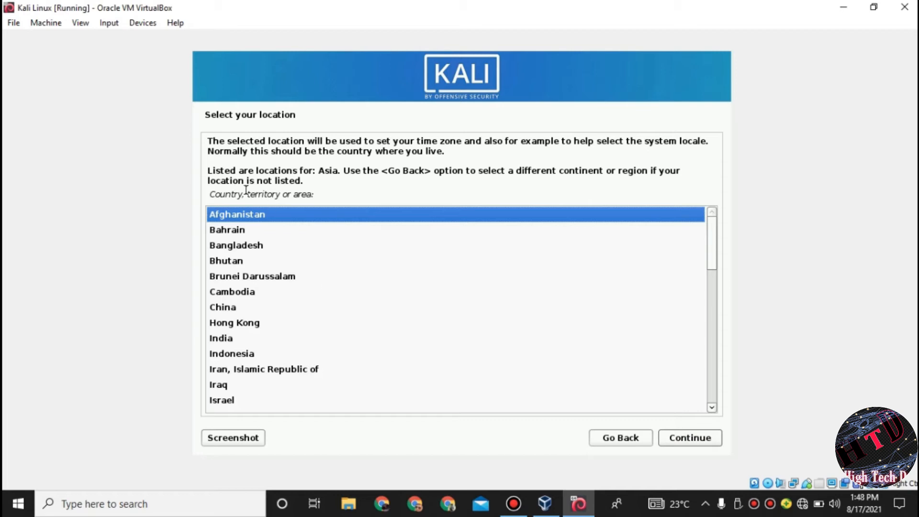
left_click_drag(709, 231, 713, 308)
left_click(226, 324)
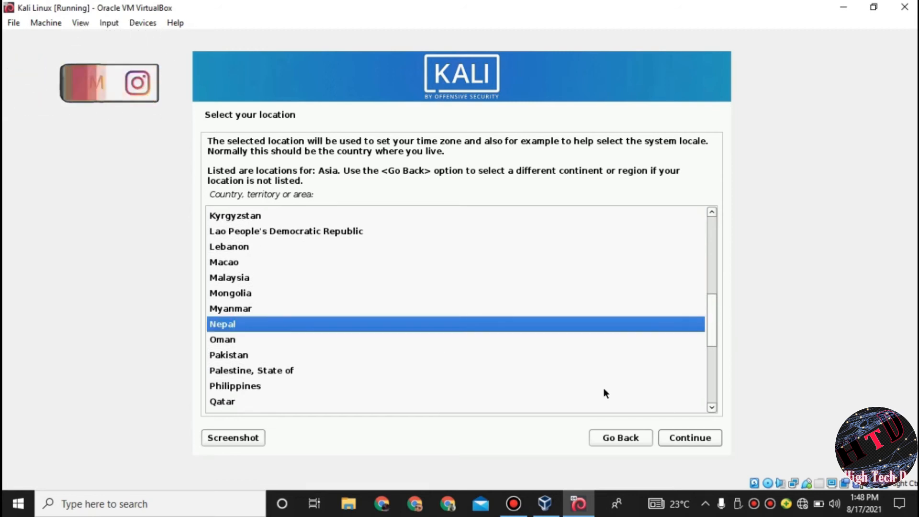
left_click(697, 436)
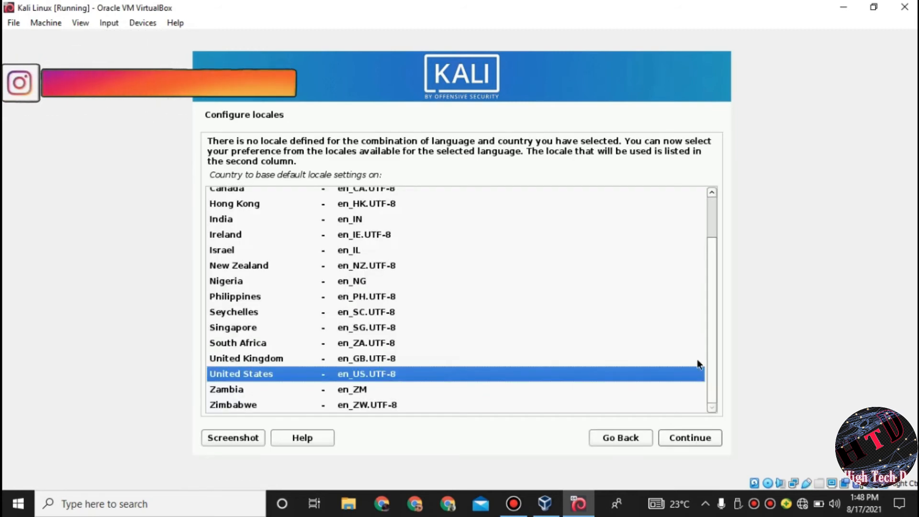
left_click(688, 438)
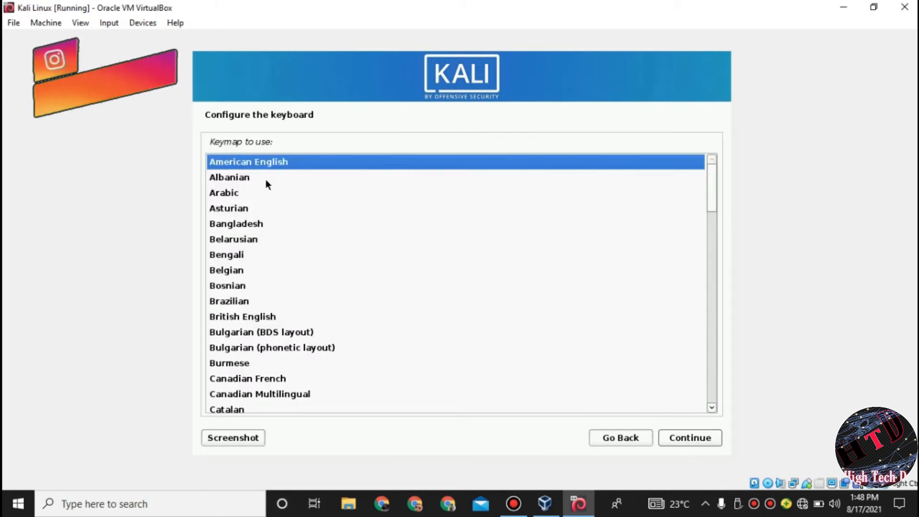
Step: Accept the American English keyboard, blank name servers, hostname kali, and an empty domain name
left_click(661, 437)
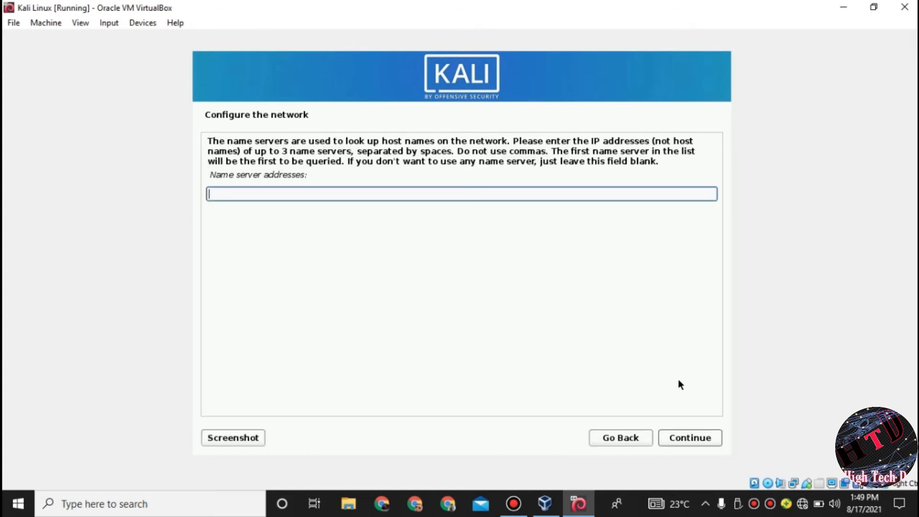
left_click(694, 441)
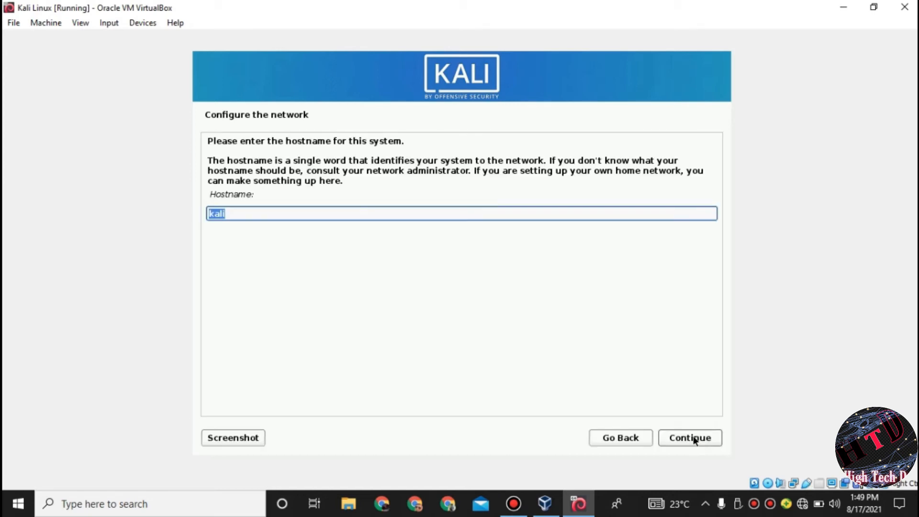
left_click(684, 439)
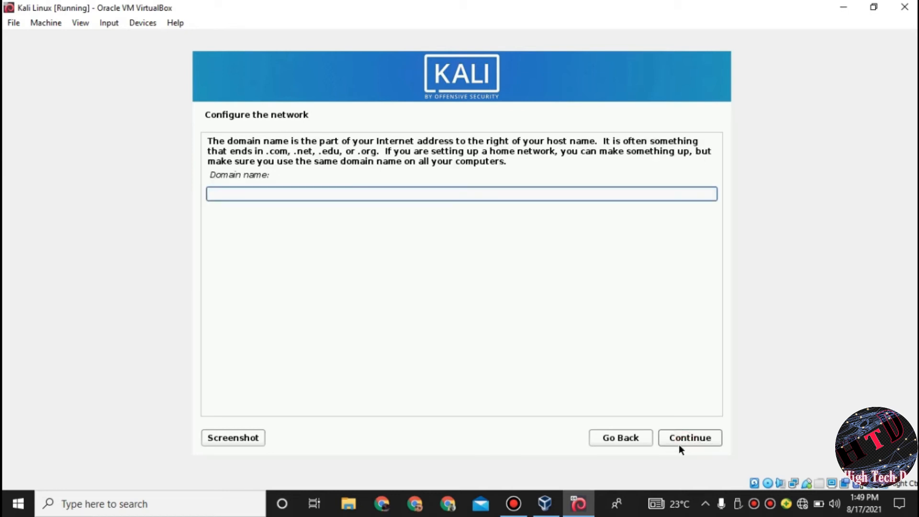
left_click(685, 440)
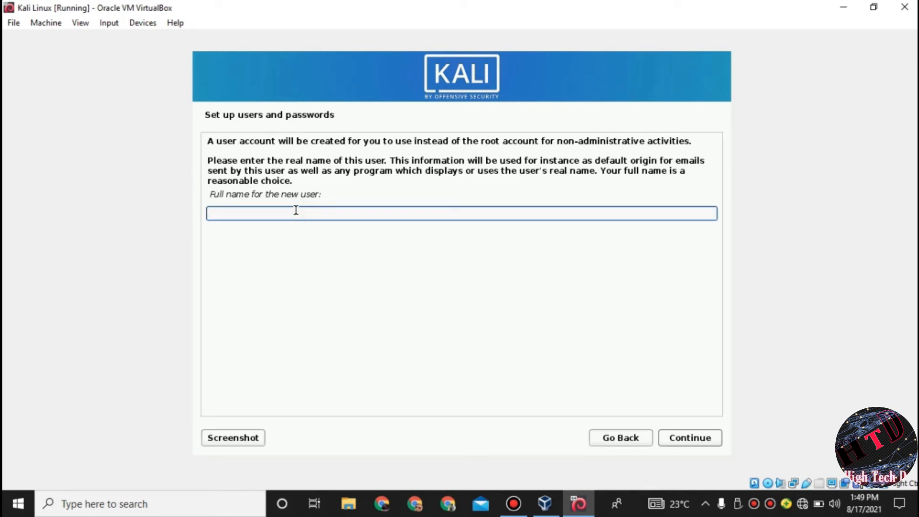
Step: Enter the new user's full name, accept the suggested username, and set and confirm the account password
type("Dharmdev")
left_click(694, 437)
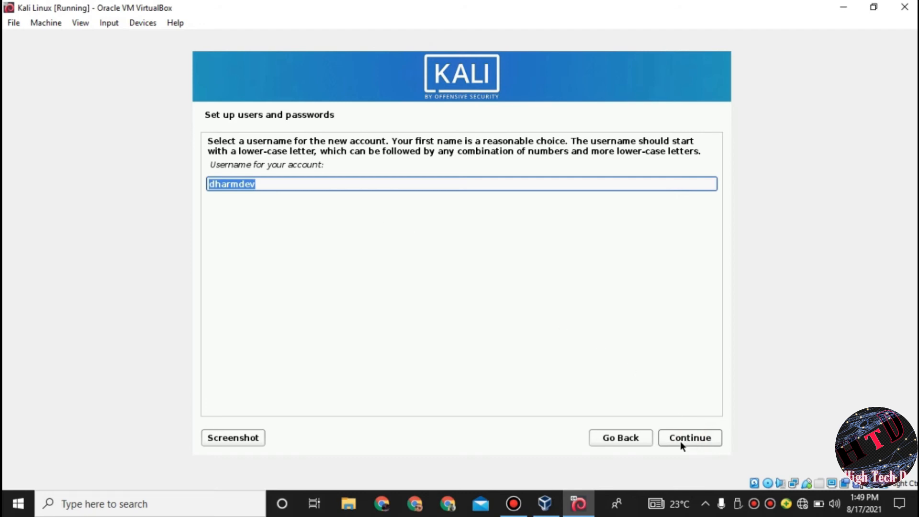
left_click(682, 440)
type("kali")
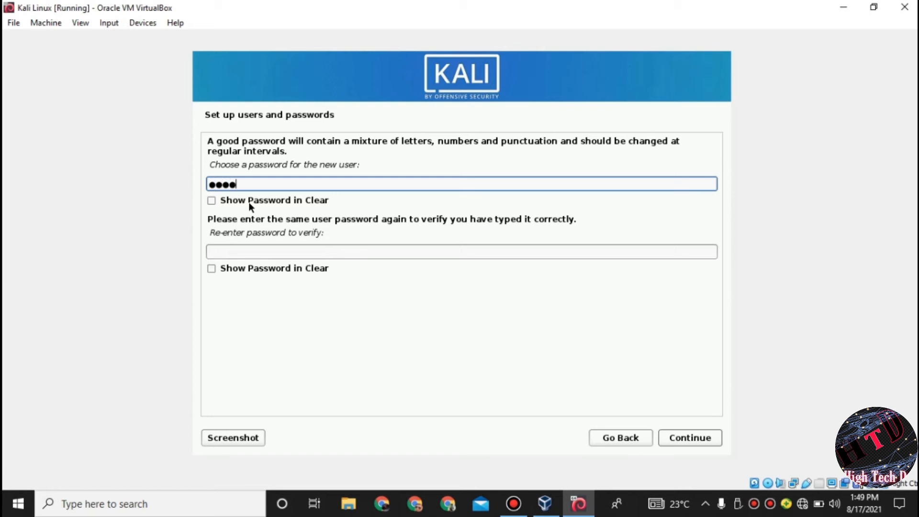
left_click(267, 252)
type("kali")
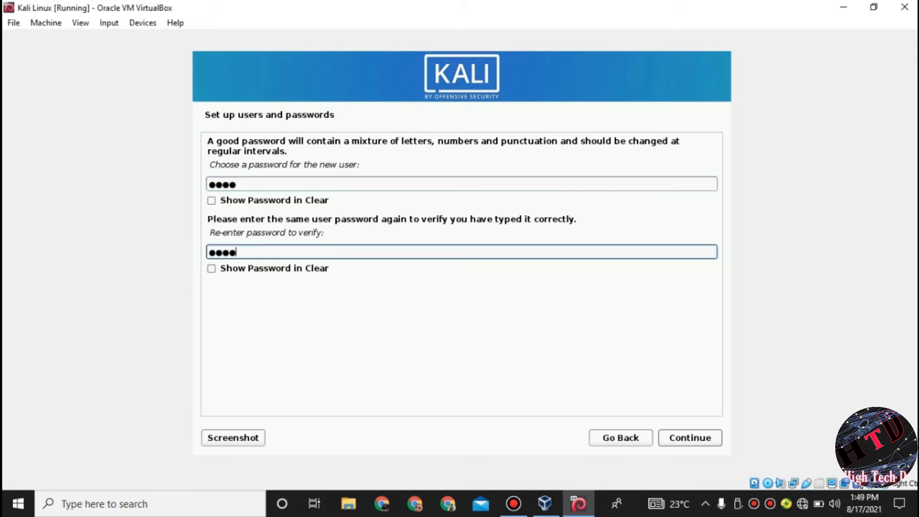
left_click(688, 436)
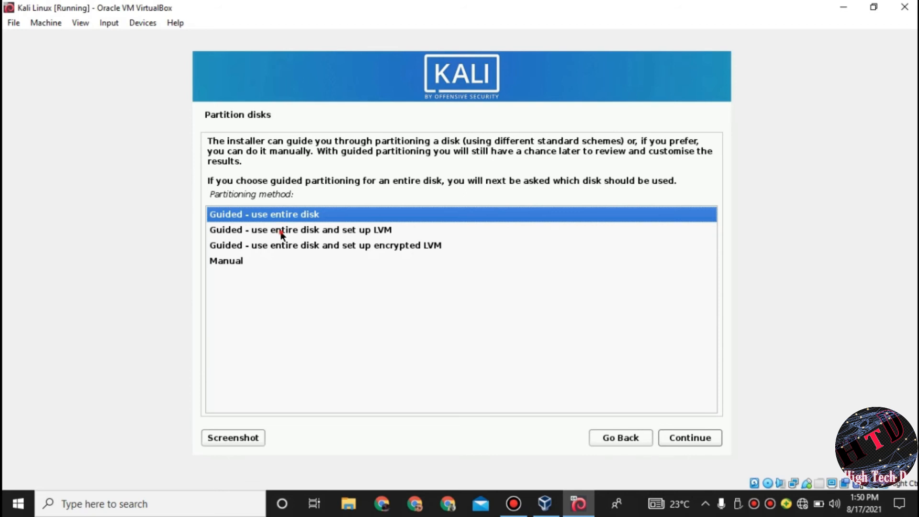
Step: Choose guided LVM partitioning of the entire VBOX HARDDISK with all files in one partition
left_click(282, 230)
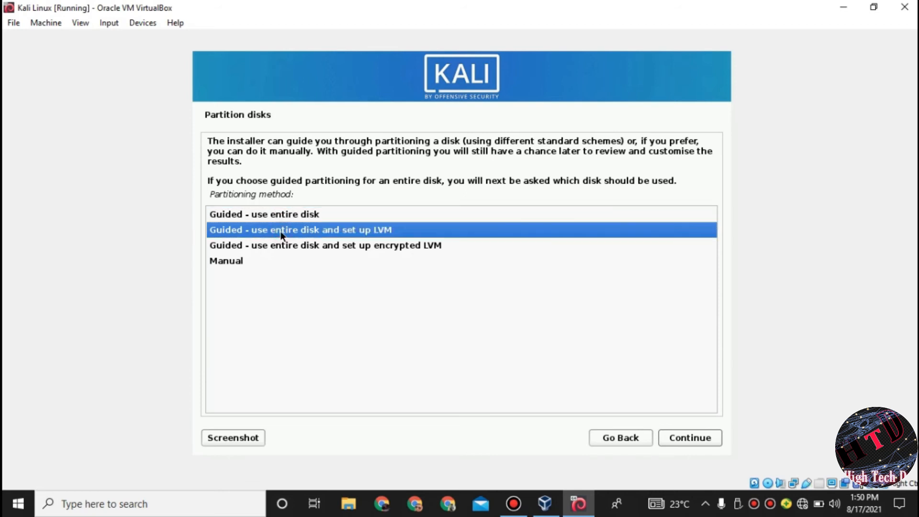
left_click(690, 437)
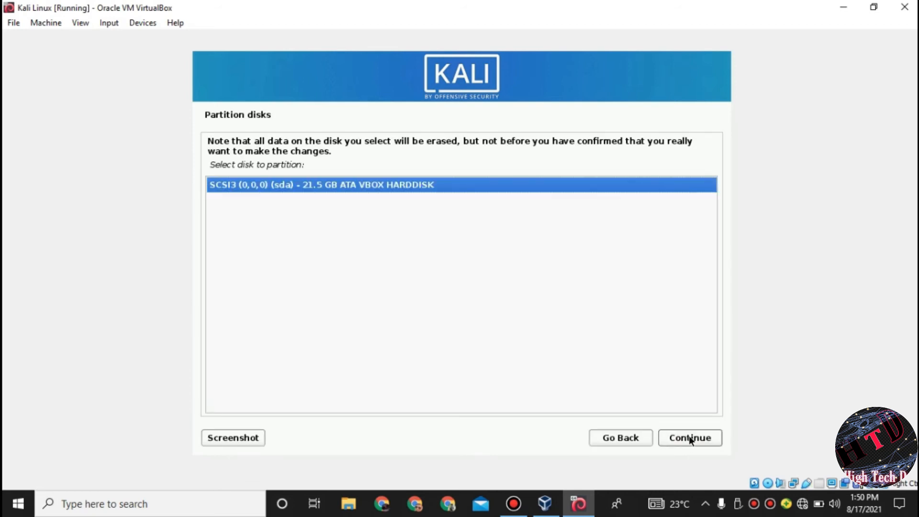
left_click(690, 437)
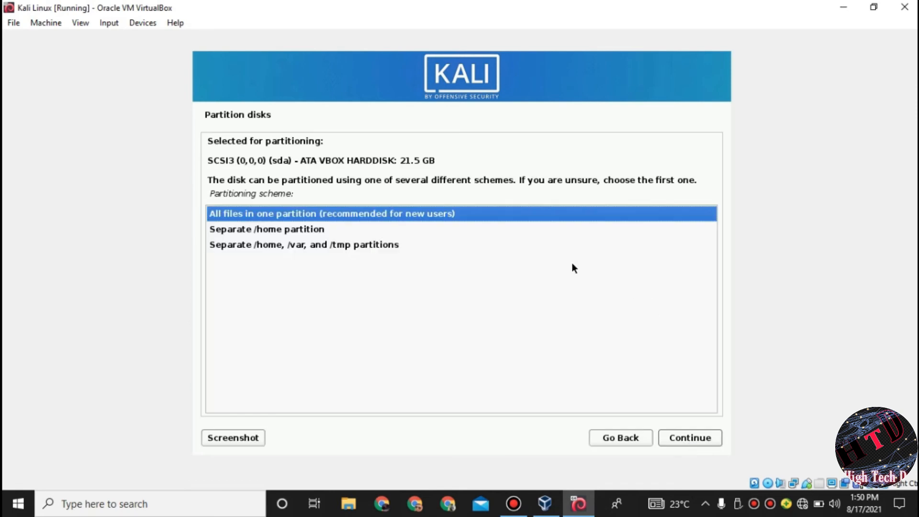
left_click(691, 437)
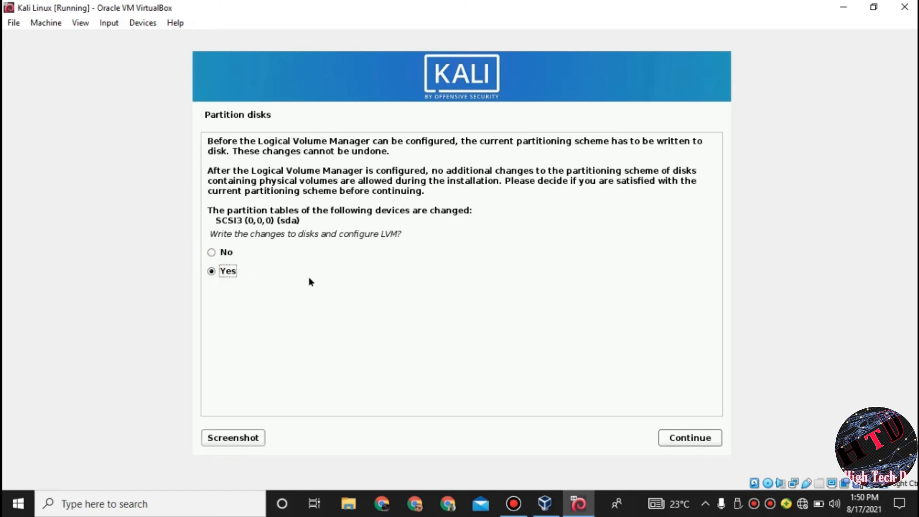
Step: Confirm the LVM setup using the full 21.0 GB volume group and write the partitions to disk
left_click(684, 435)
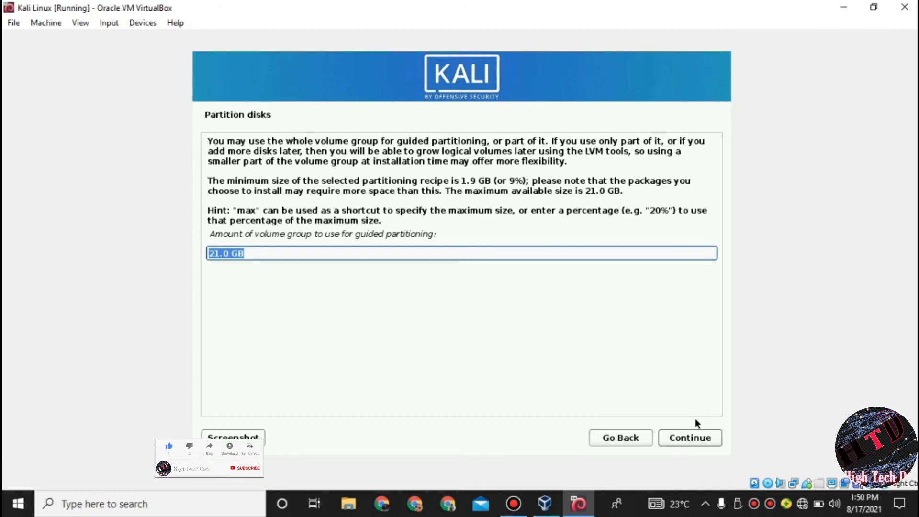
left_click(698, 437)
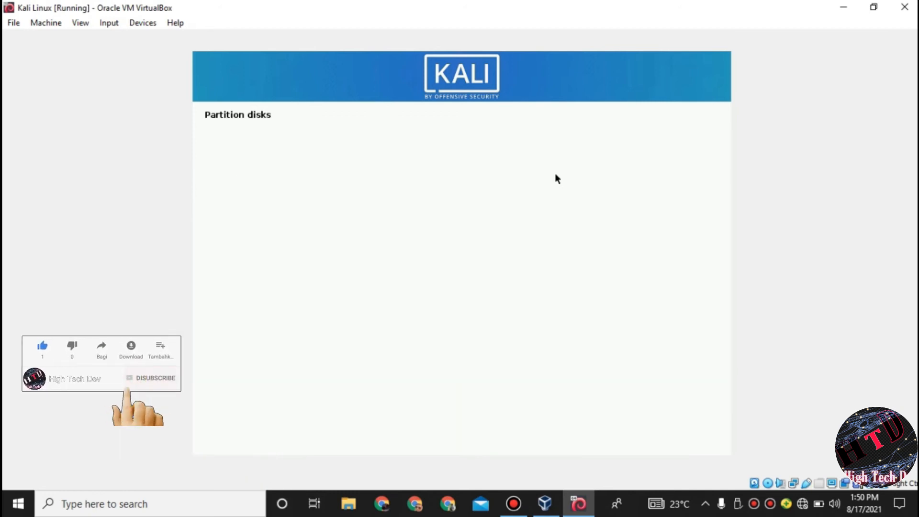
left_click(216, 301)
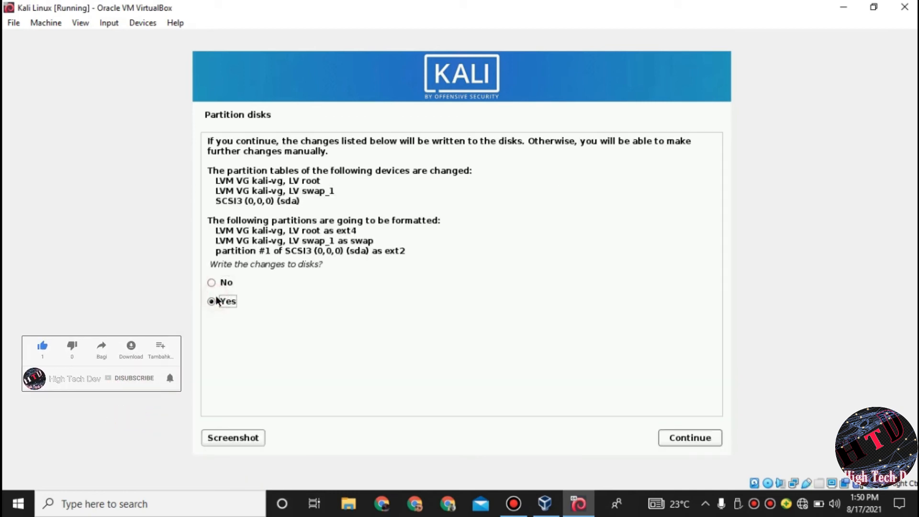
left_click(670, 437)
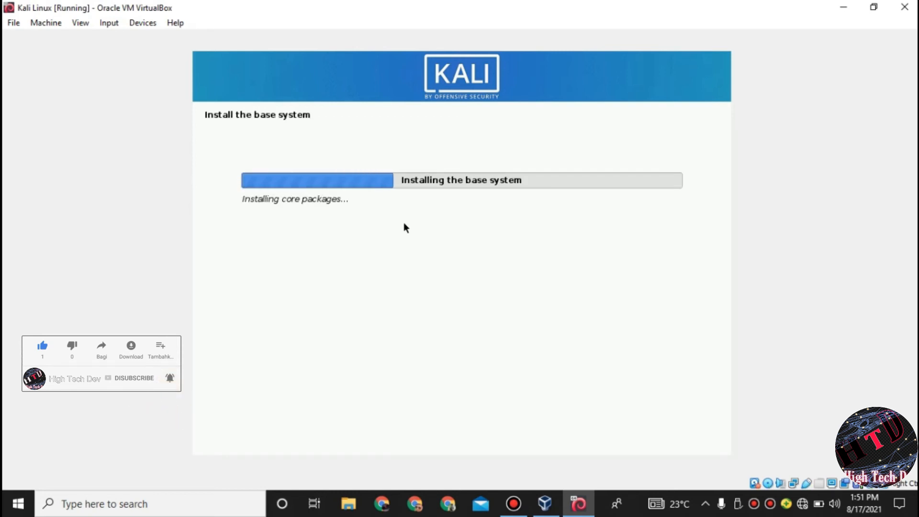
Step: Use the VirtualBox window menus and a Ctrl+F search while the base system installs
left_click(513, 504)
left_click(638, 64)
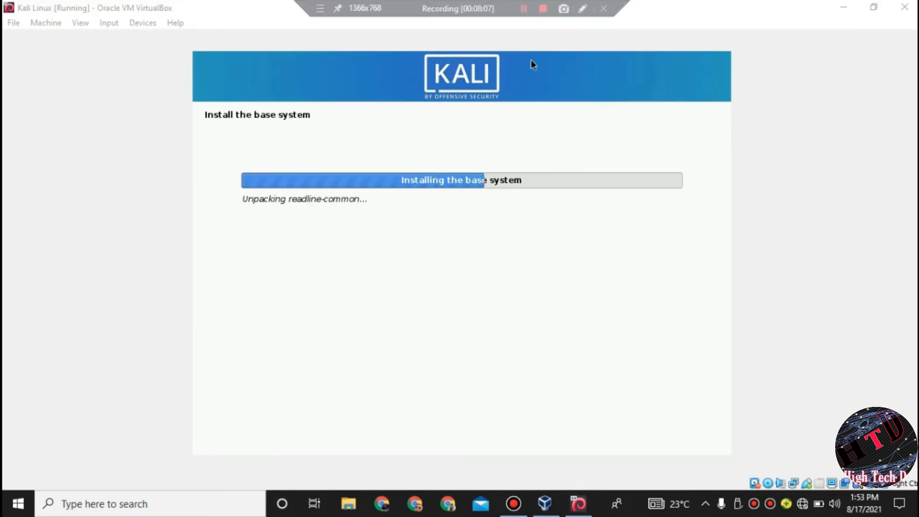
left_click(85, 23)
left_click(121, 38)
key("ctrl+f")
left_click(46, 23)
left_click(451, 223)
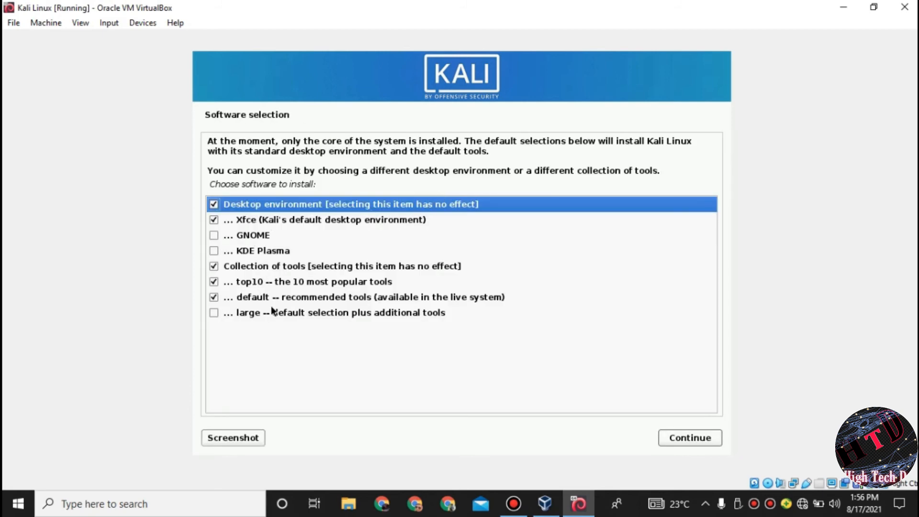
Step: Keep the default desktop and tool selection, then install GRUB on /dev/sda
left_click(689, 437)
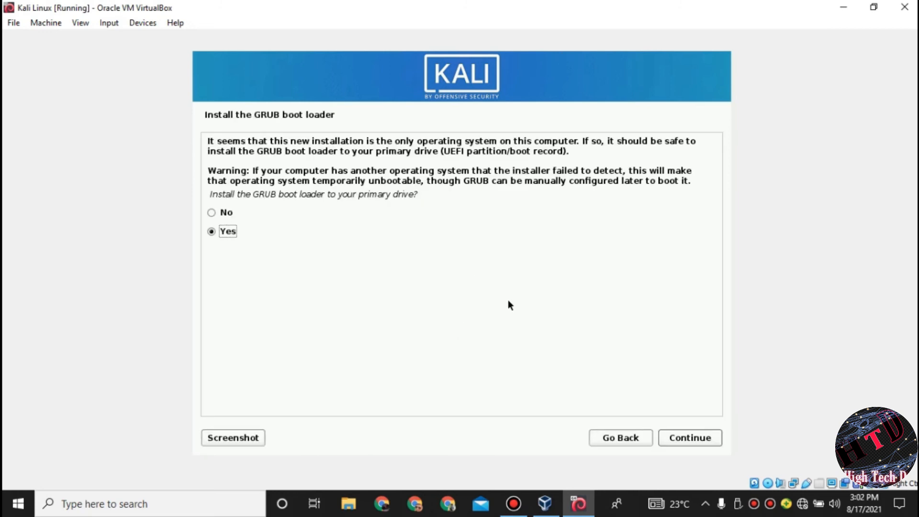
left_click(691, 440)
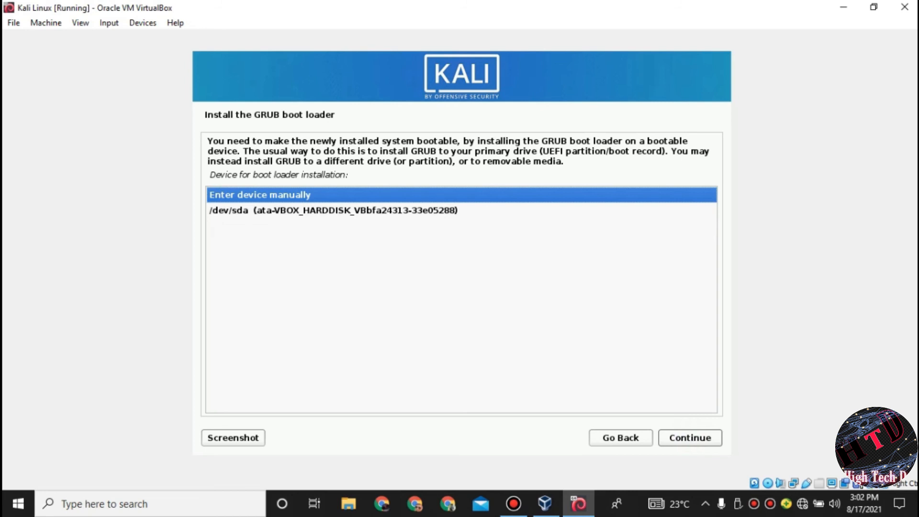
left_click(320, 216)
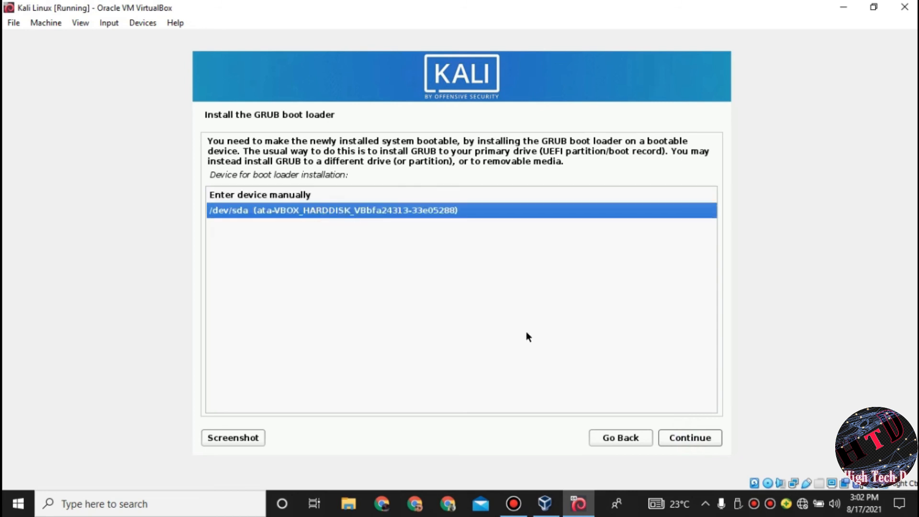
left_click(675, 439)
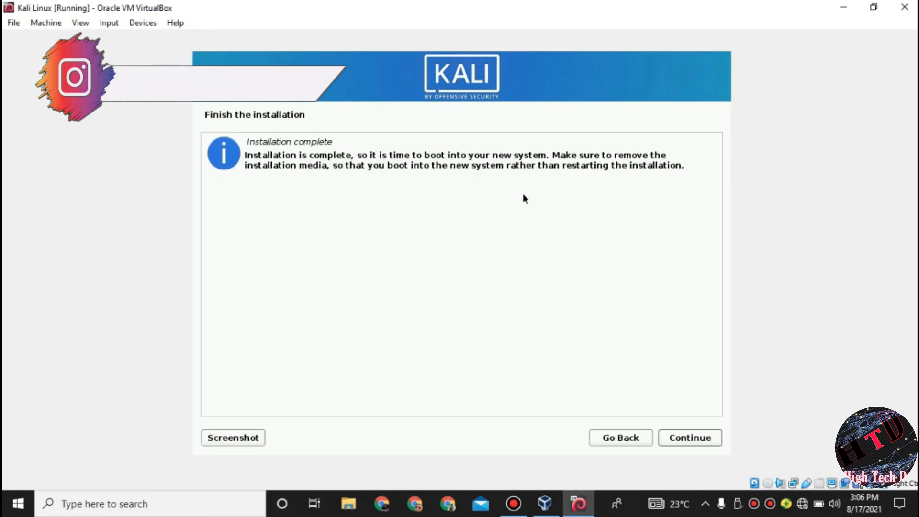
Step: Finish the installation to reboot, dismiss the mouse-integration notice, and switch the VM to full-screen mode
left_click(675, 441)
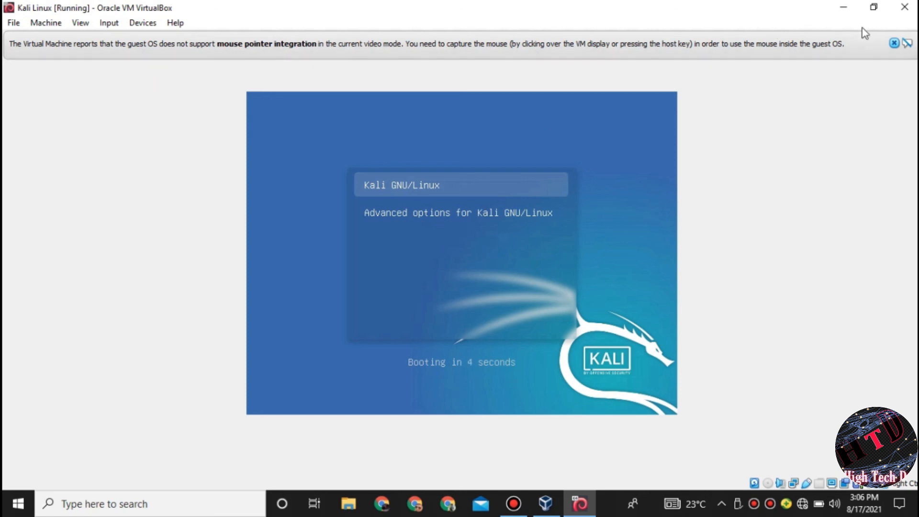
left_click(893, 43)
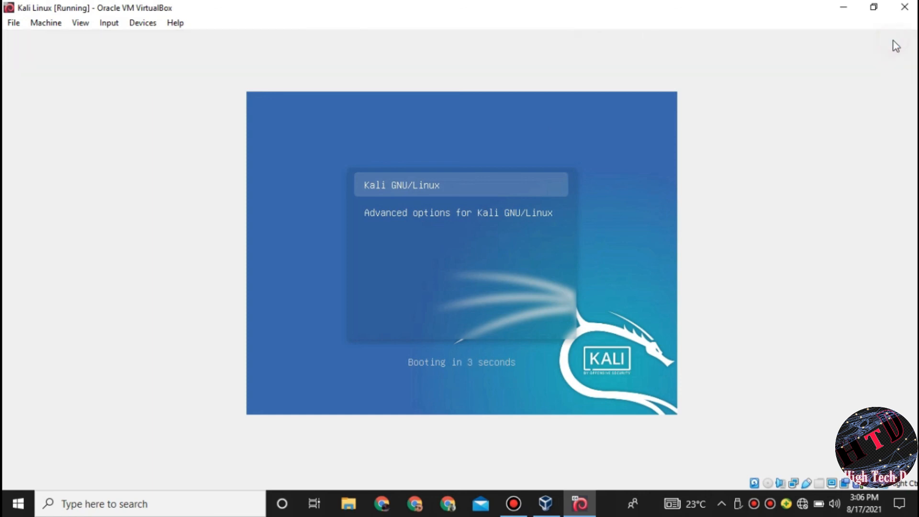
left_click(80, 22)
left_click(96, 36)
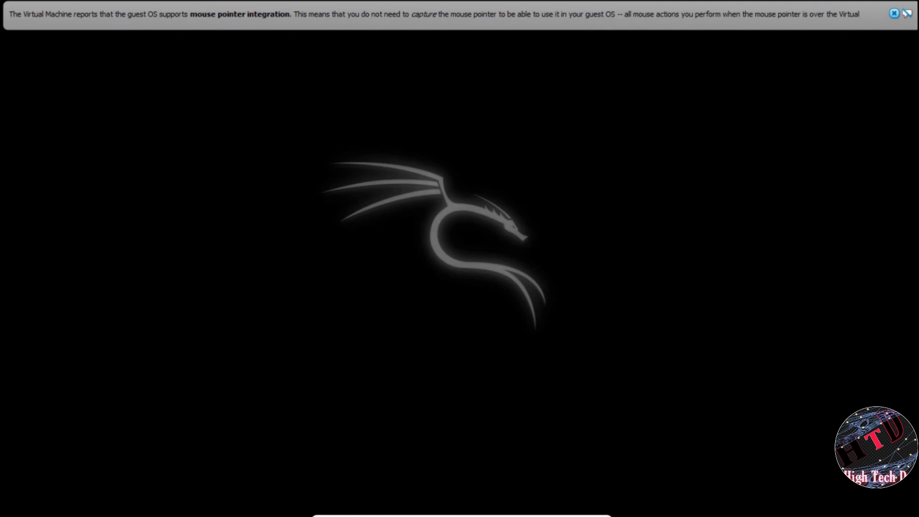
Step: Dismiss the notice and try logging in with a capitalized username and the account password
left_click(894, 13)
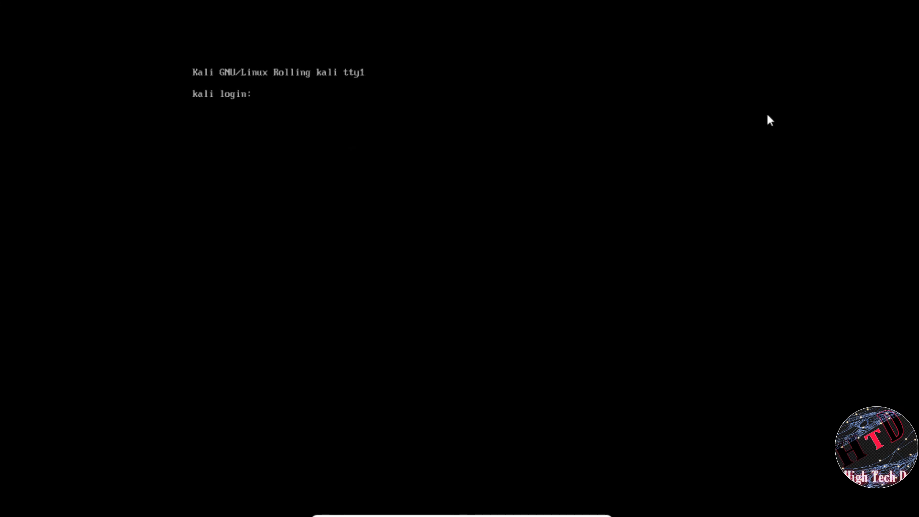
type("D")
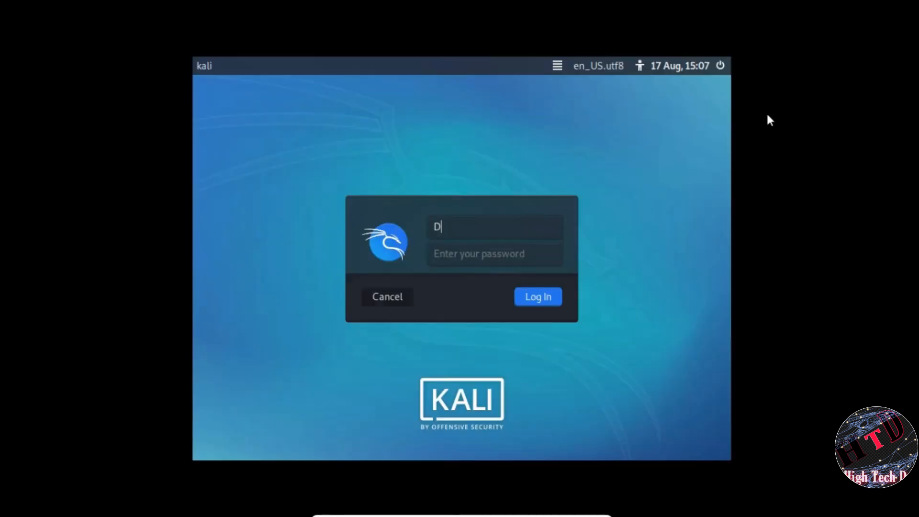
type("harmdev")
left_click(465, 251)
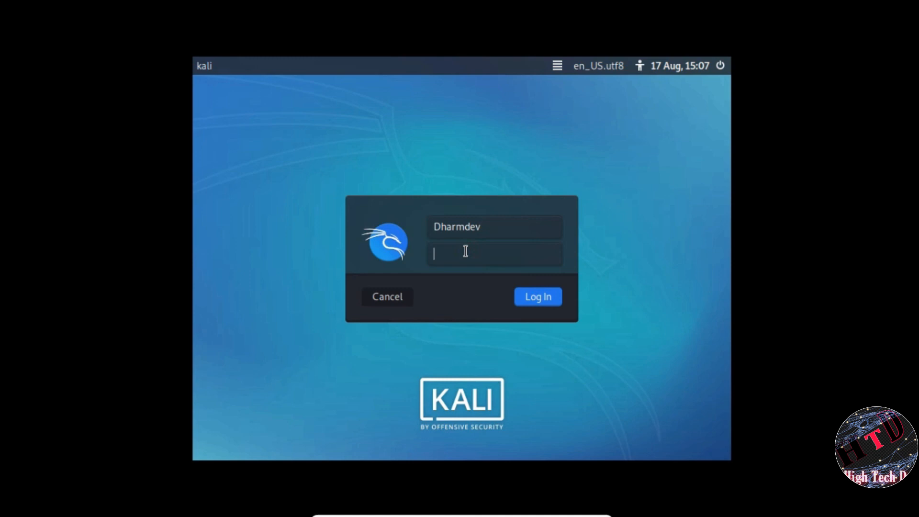
type("******")
key("Return")
Step: Correct the username to lowercase, re-enter the password, and log in to the desktop
left_click(443, 215)
key("BackSpace")
type("d")
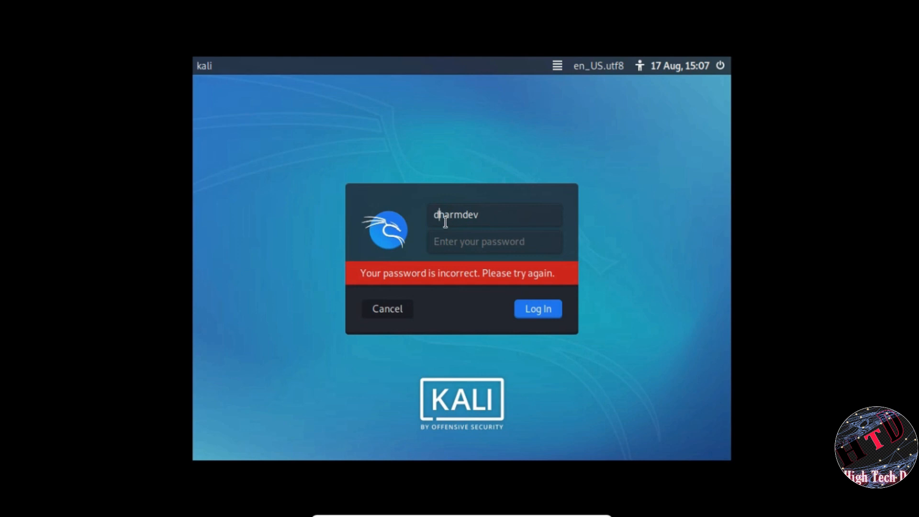
left_click(451, 239)
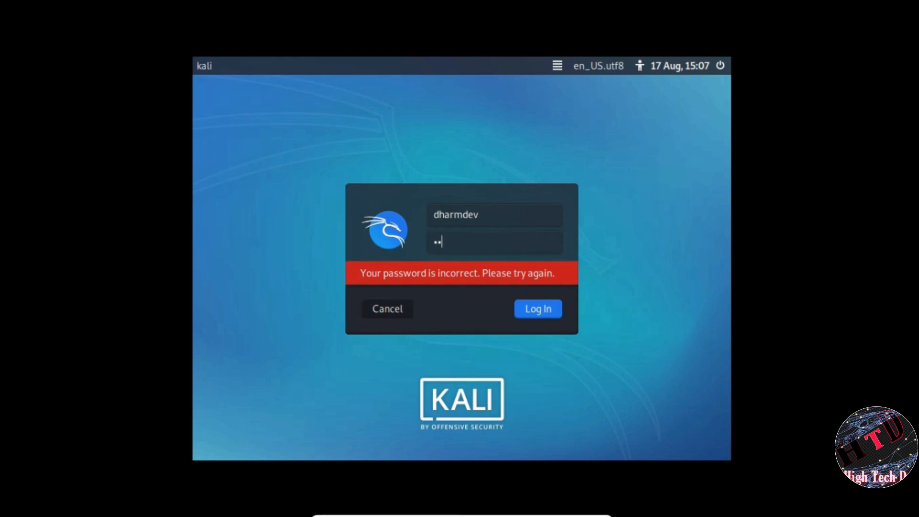
key("Return")
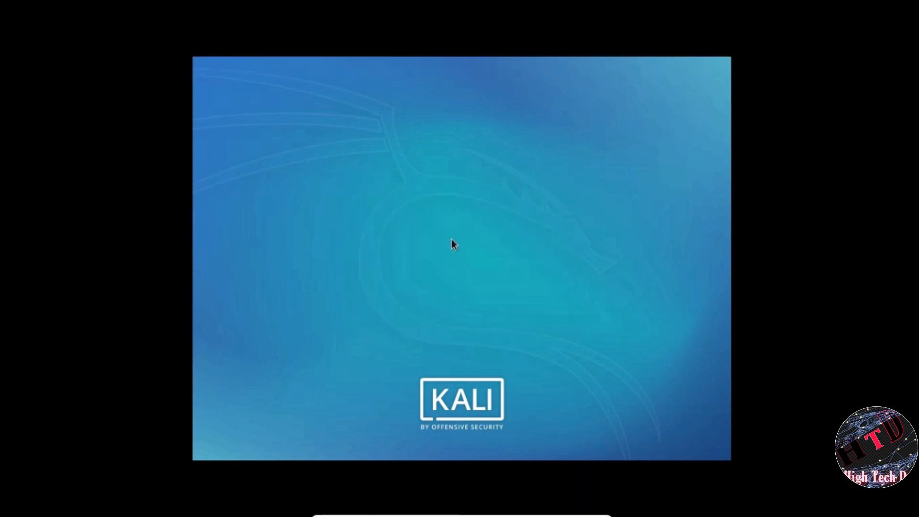